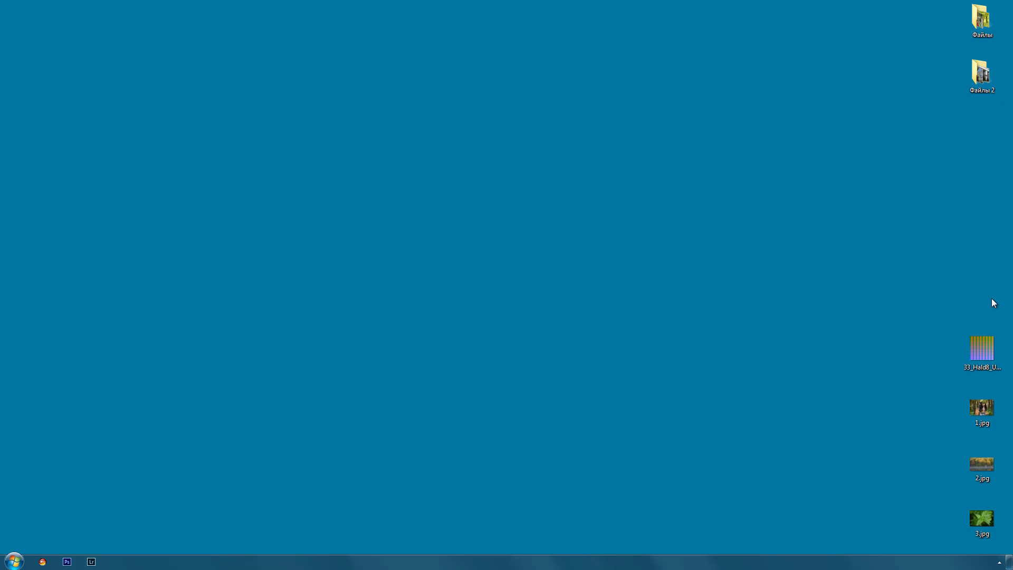
Preview the Hald grid full screen, then open 33_Hald8_Unprocessed.png in Photoshop
double_click(982, 353)
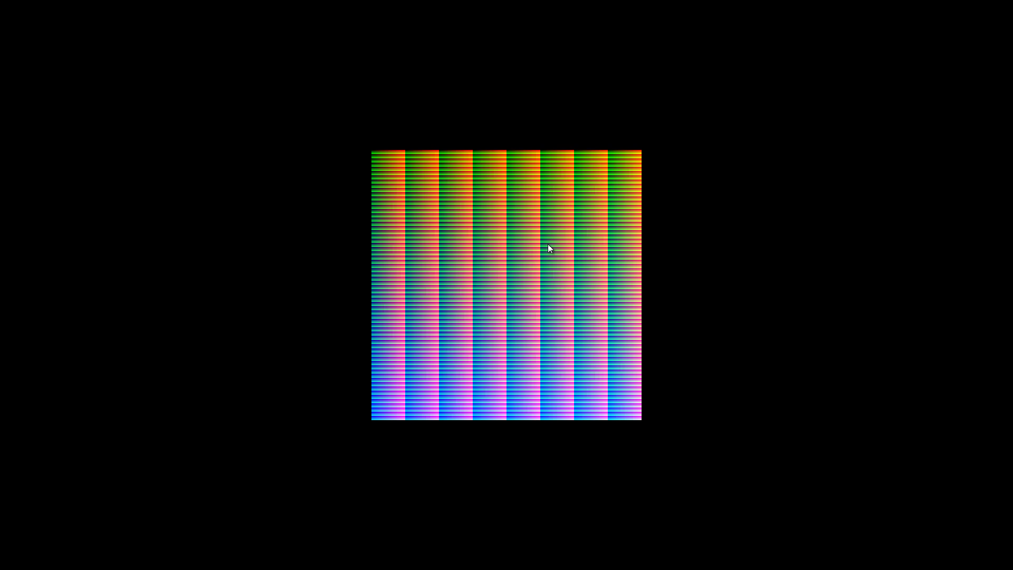
key(Escape)
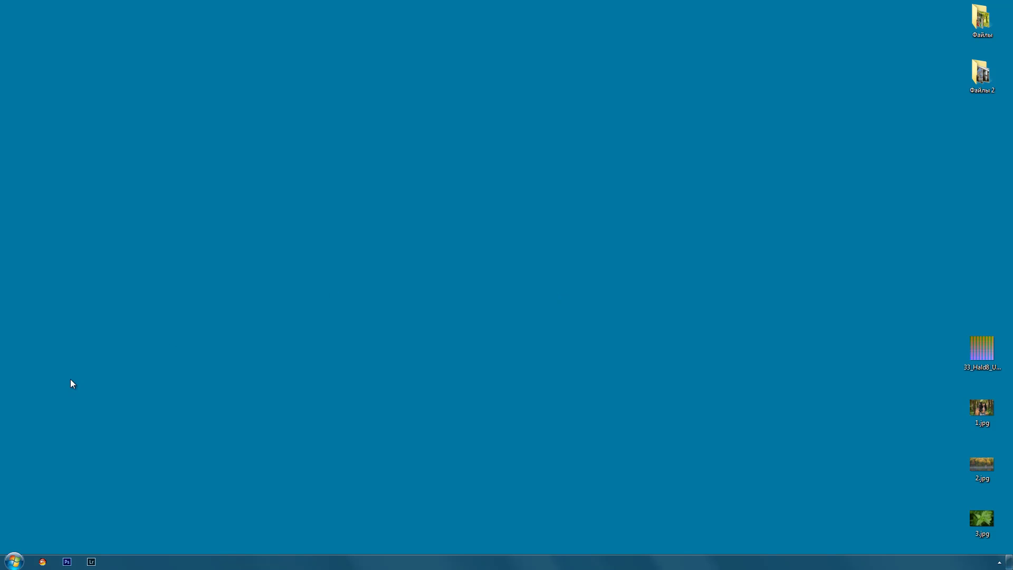
click(66, 561)
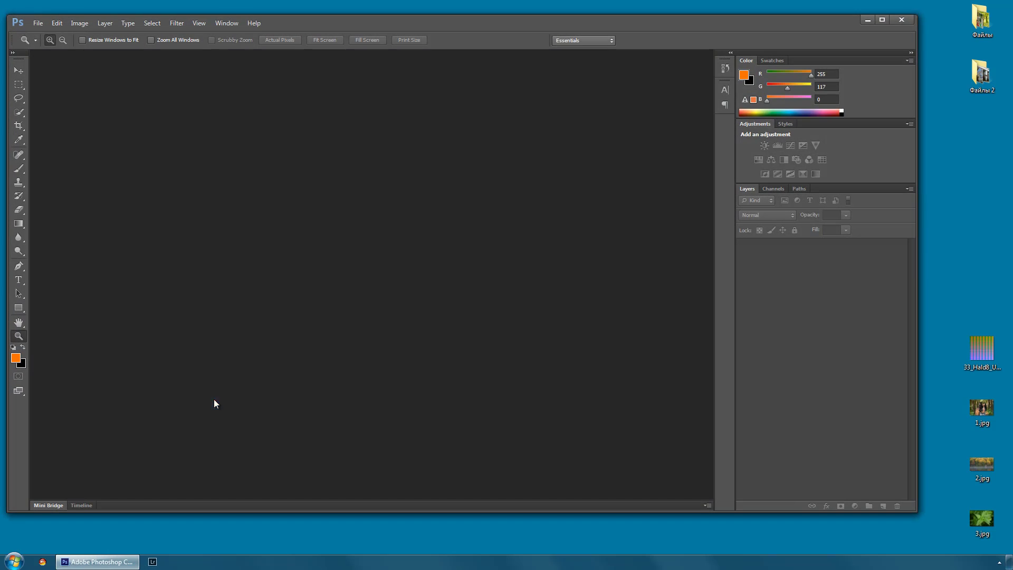
drag(979, 353, 475, 299)
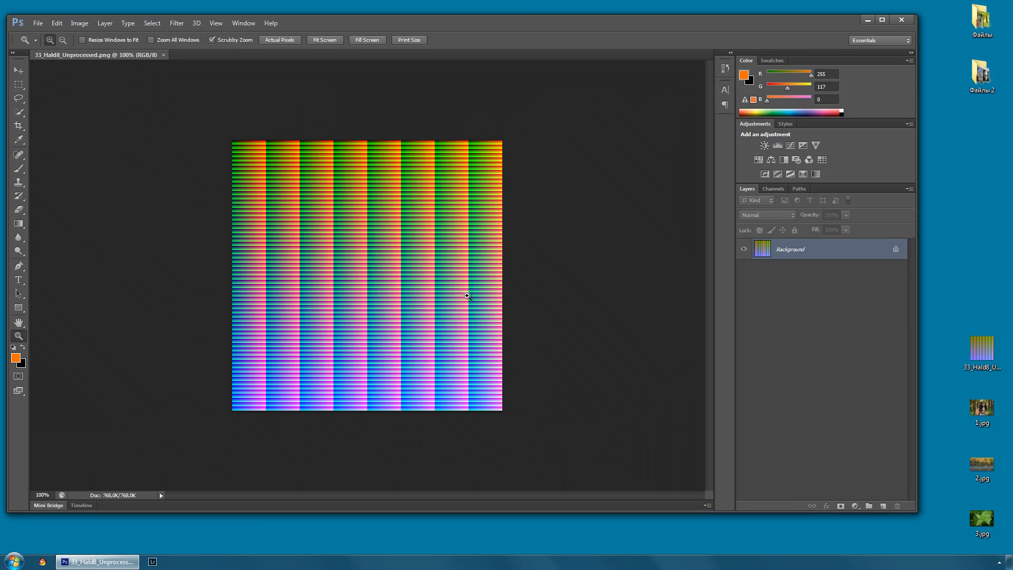
Check the Convert to Profile settings for the Hald image without changing them
click(56, 22)
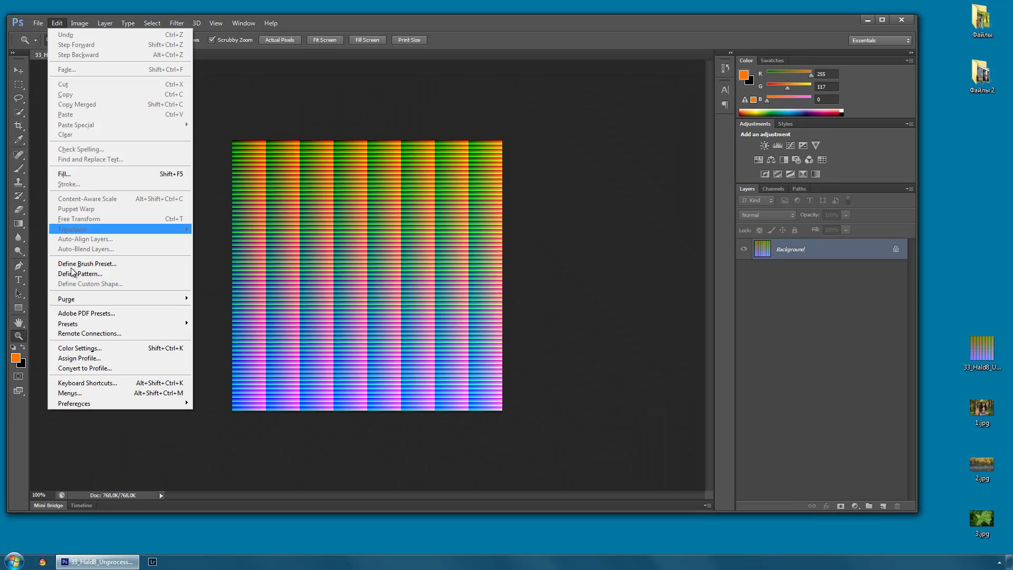
click(102, 368)
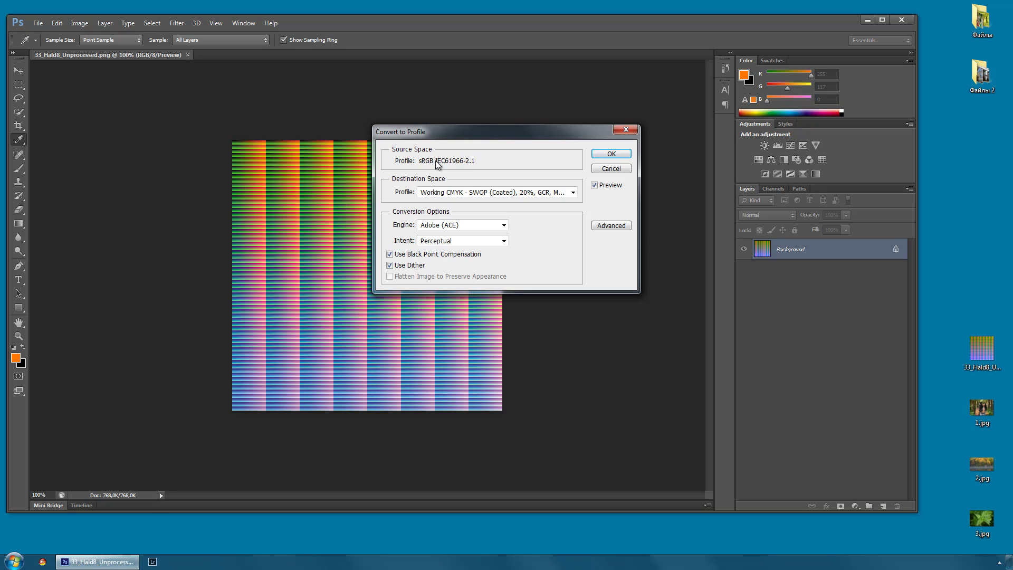
click(611, 154)
key(z)
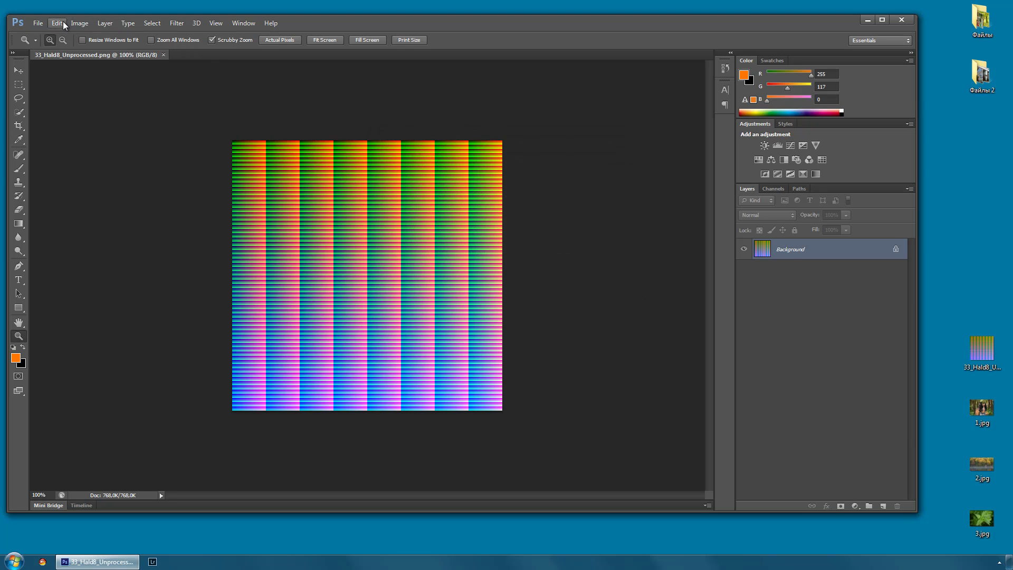
Assign the sRGB IEC61966-2.1 profile to the Hald image, then close Photoshop
click(63, 25)
click(99, 358)
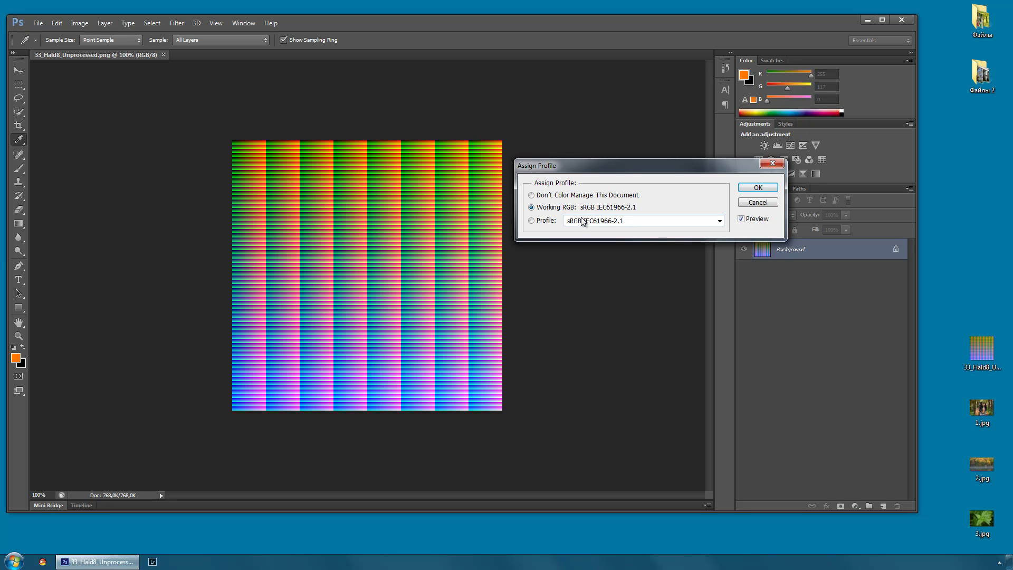
click(584, 221)
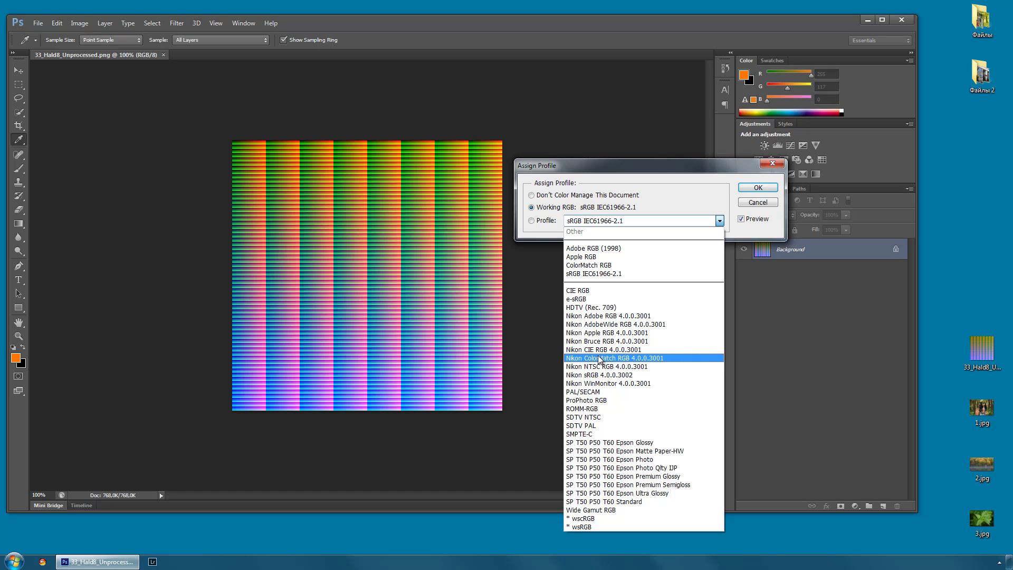
click(770, 169)
key(z)
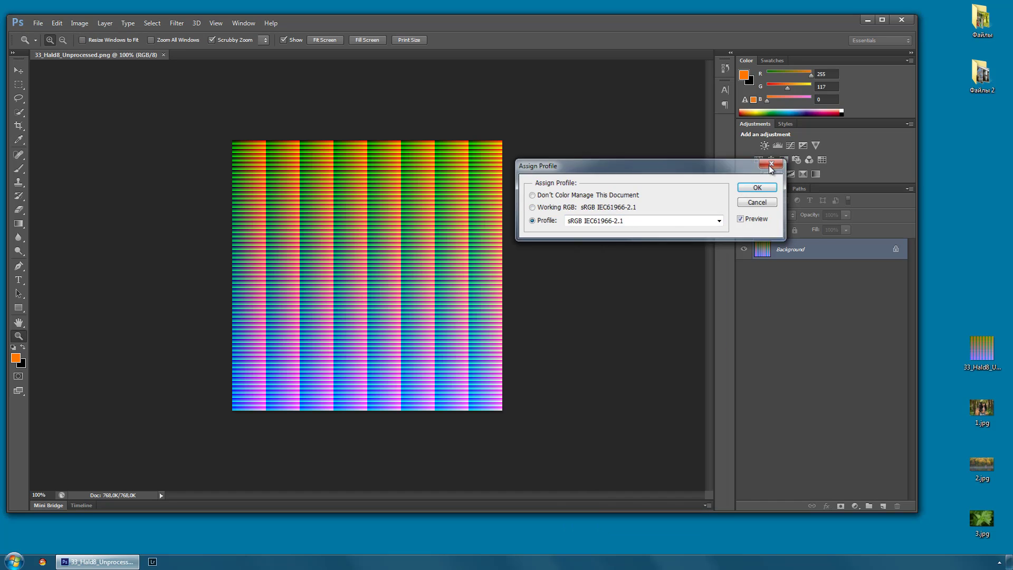
click(771, 164)
click(904, 21)
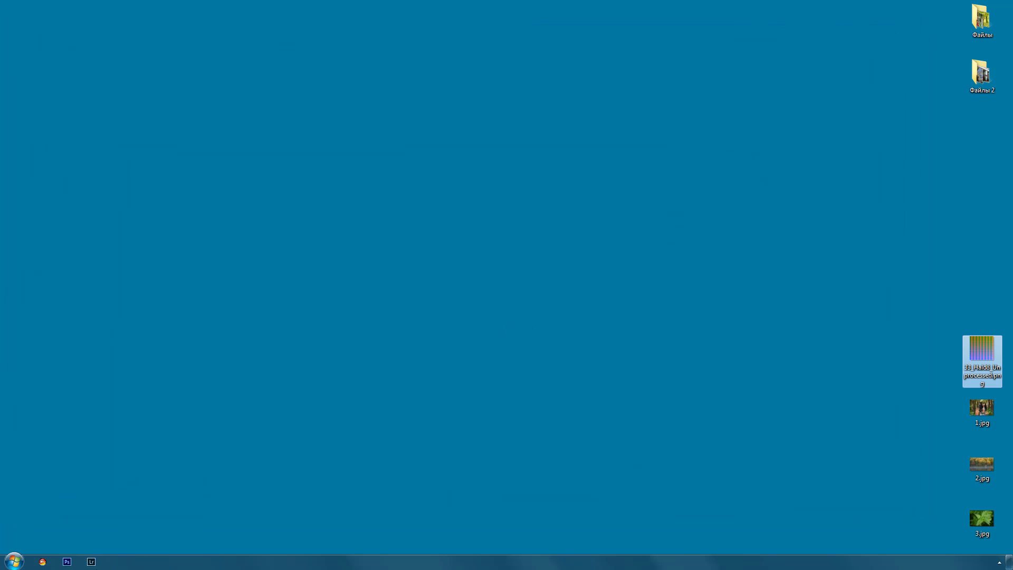
In Lightroom, select the horse photo 1.jpg and apply the Tone 1 user preset
click(91, 562)
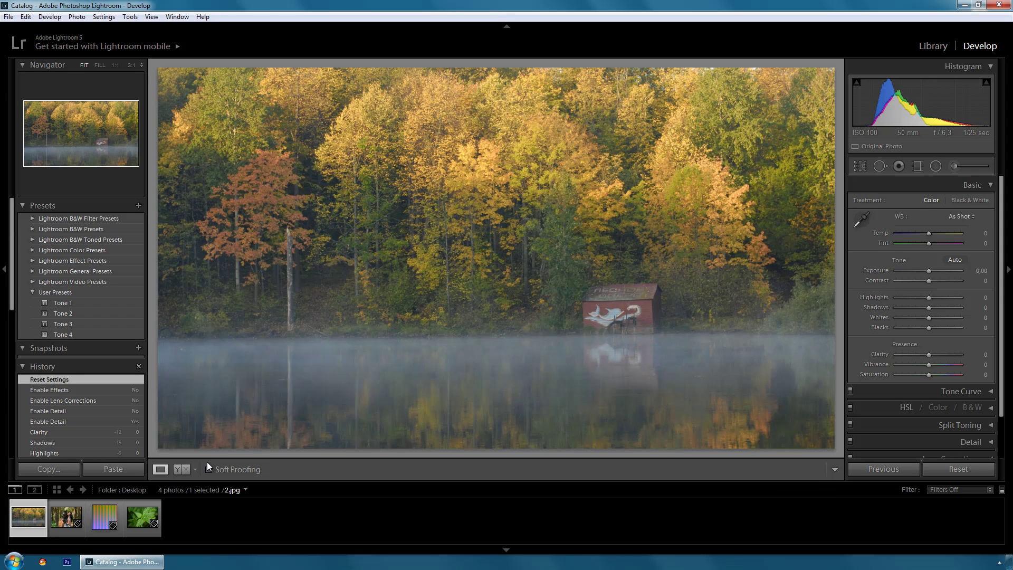
click(50, 511)
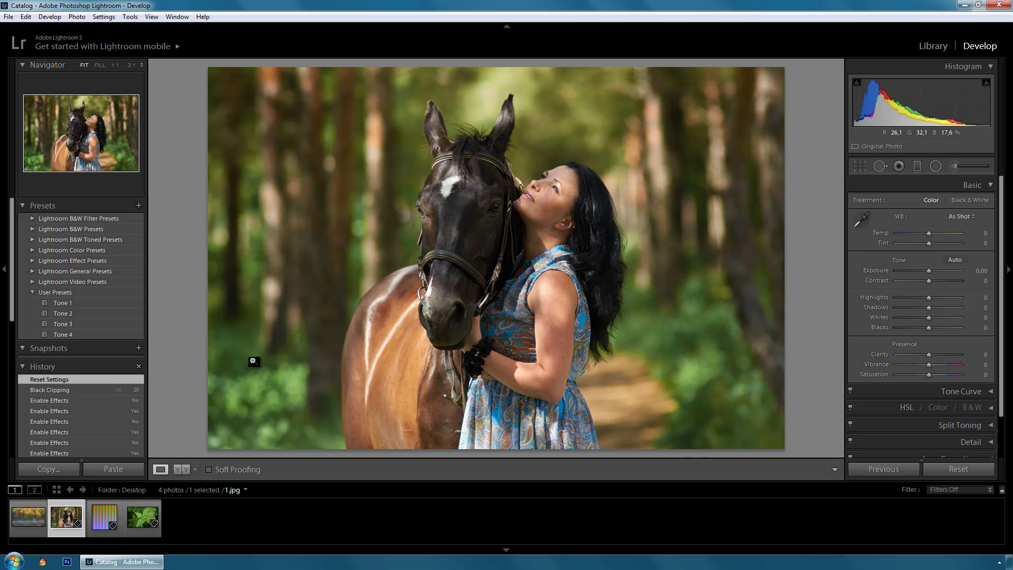
click(88, 304)
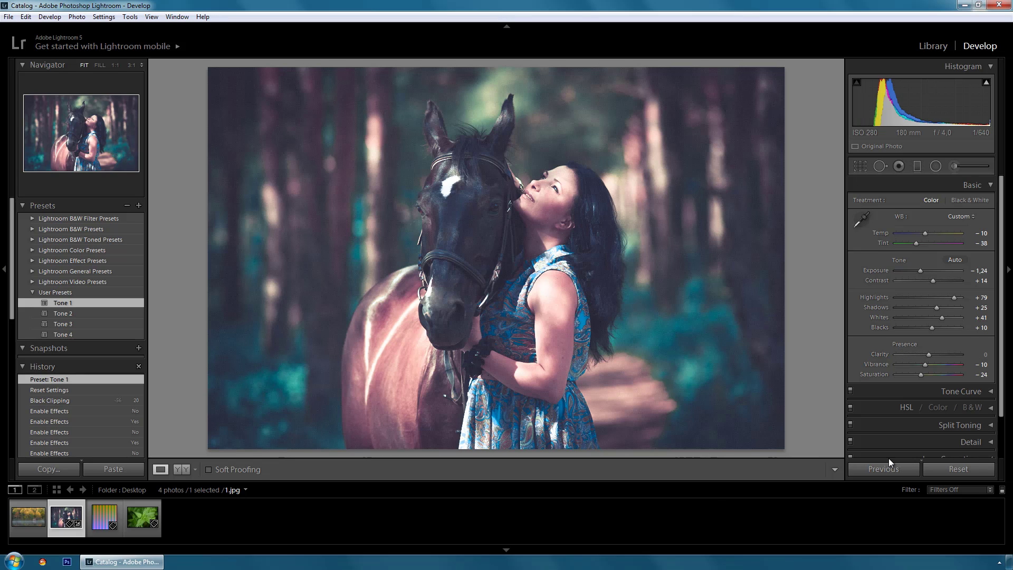
Reset the Highlights and Shadows sliders to 0
scroll(893, 423, down, 3)
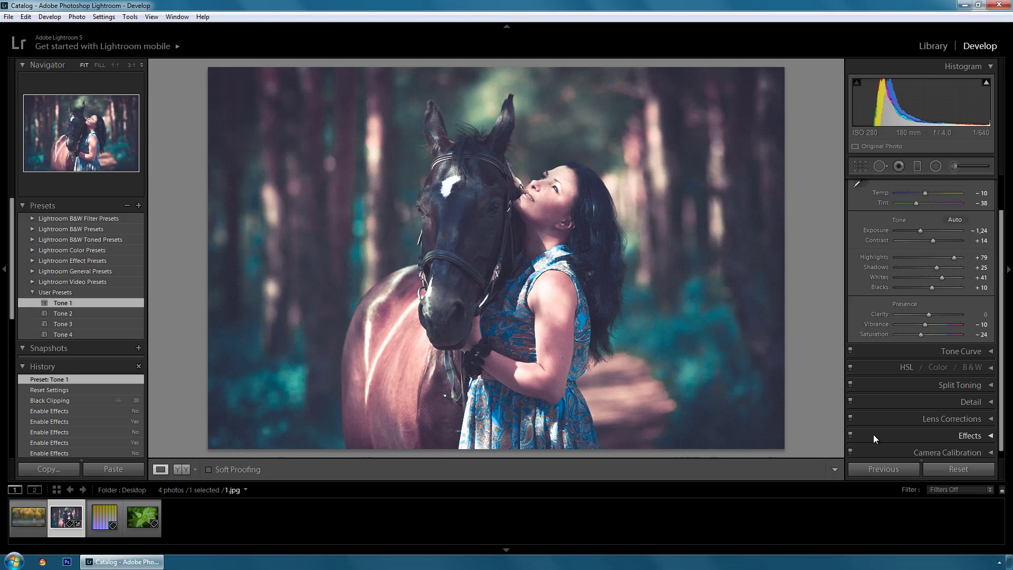
double_click(954, 258)
double_click(936, 268)
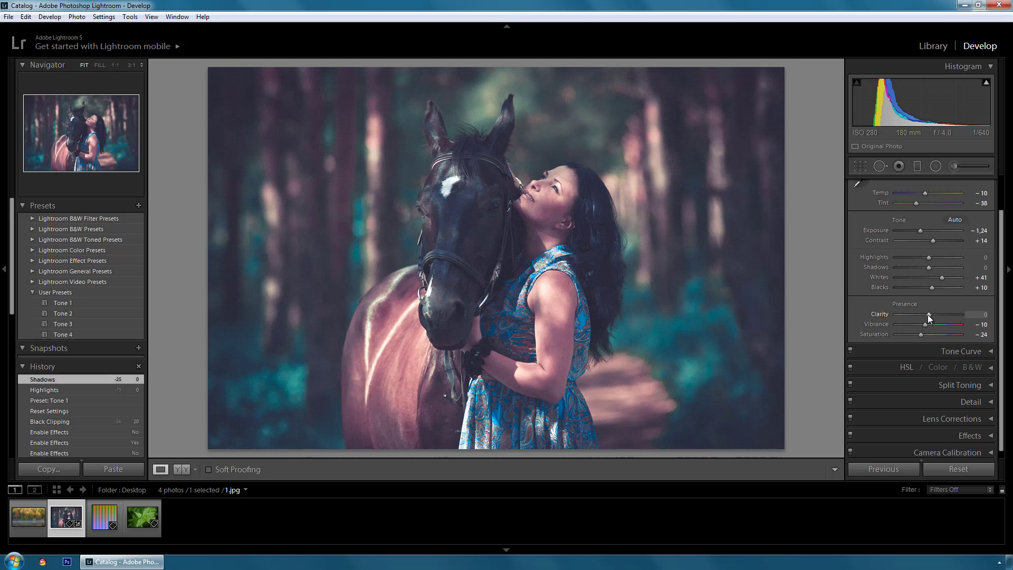
Turn off Detail, Lens Corrections and Effects, and raise the tone curve's highlights
click(850, 402)
click(849, 419)
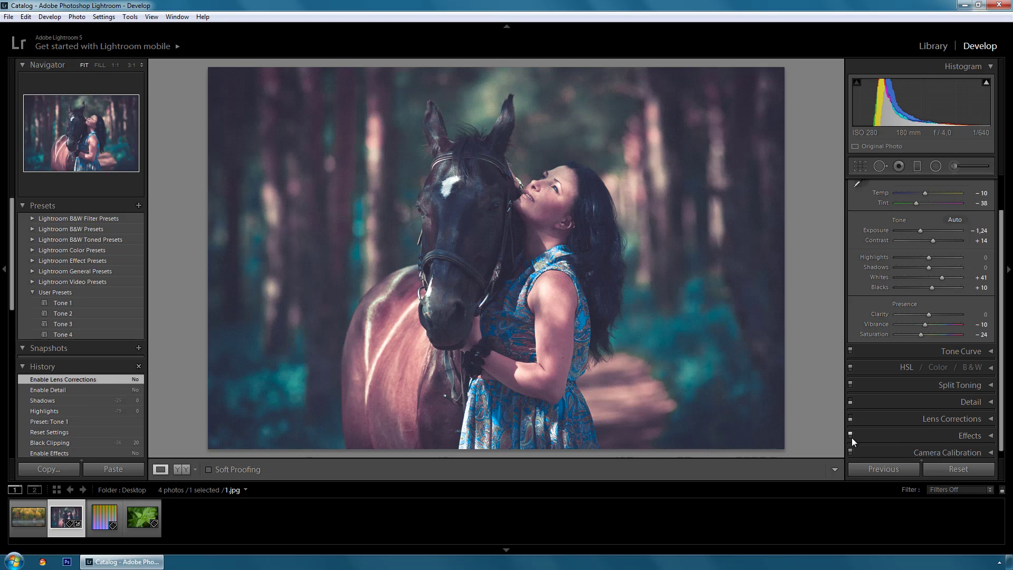
click(850, 436)
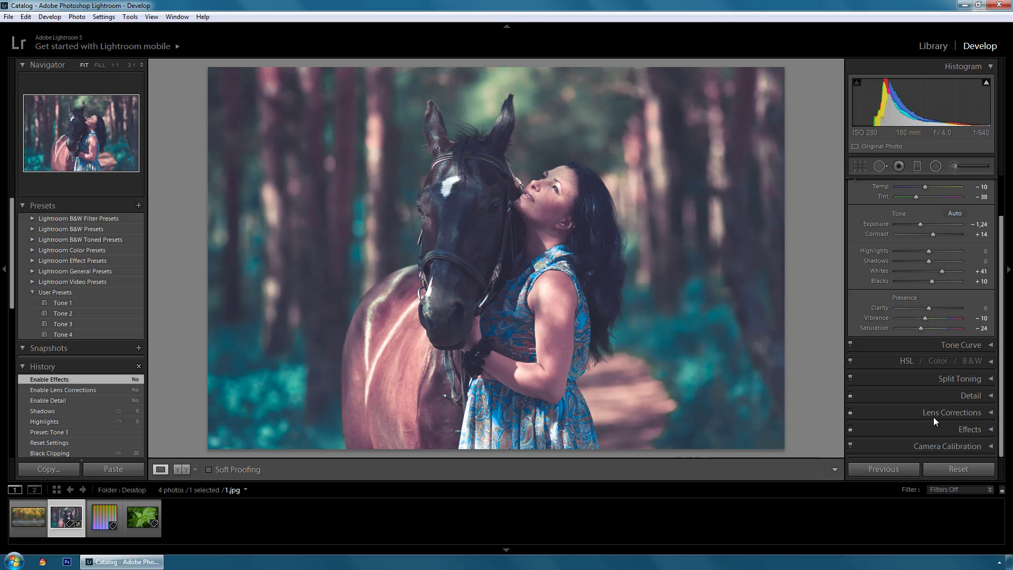
click(929, 344)
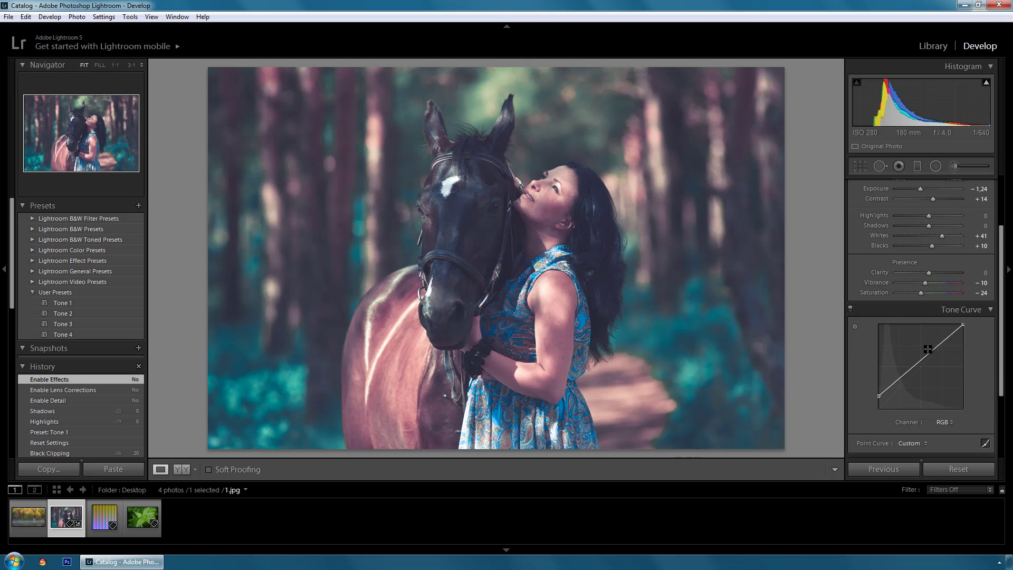
drag(943, 339, 944, 326)
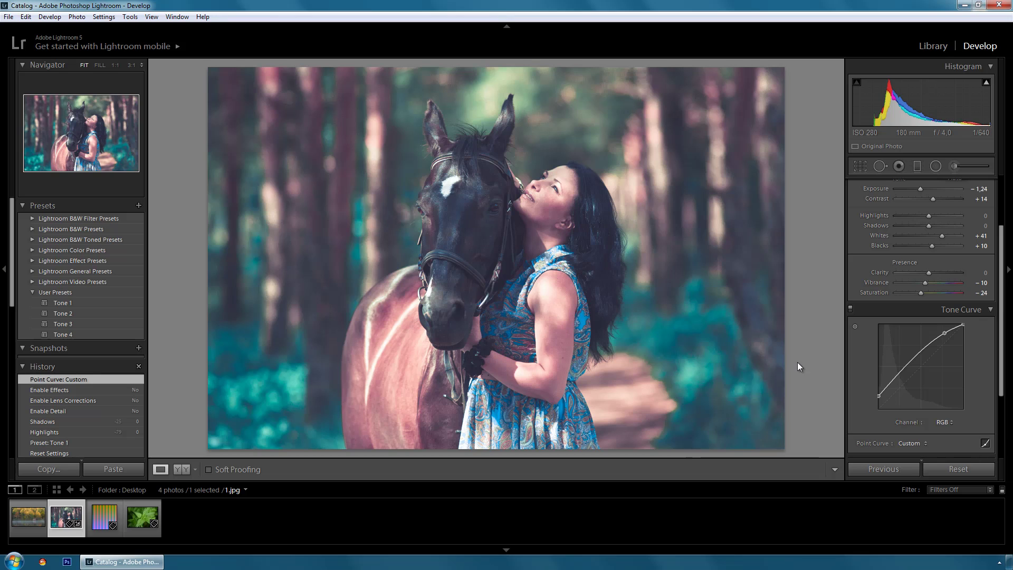
Copy 1.jpg's develop settings without Local Adjustments, Spot Removal and Crop
key(ctrl+shift+c)
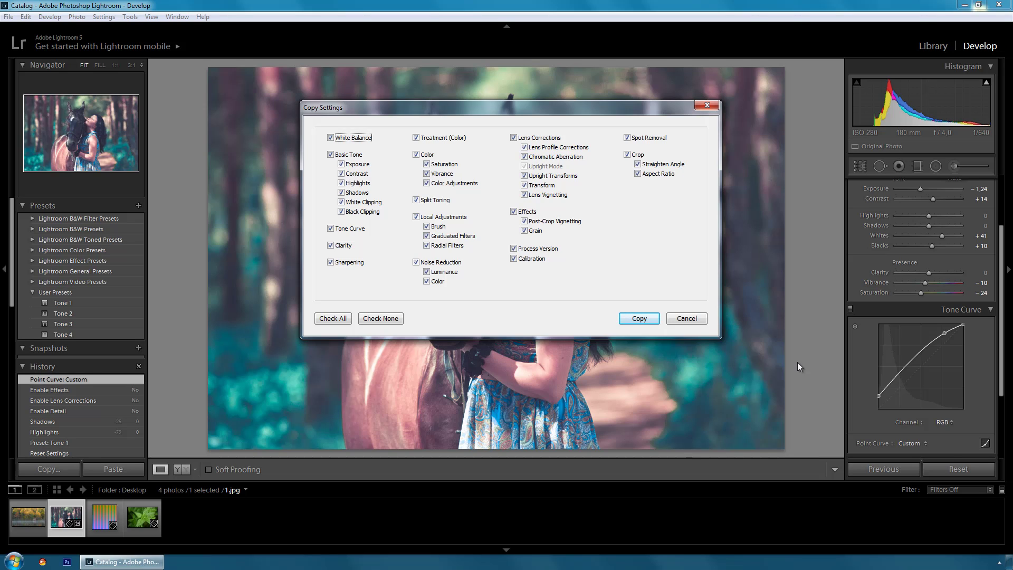
click(416, 216)
click(627, 138)
click(627, 155)
click(637, 319)
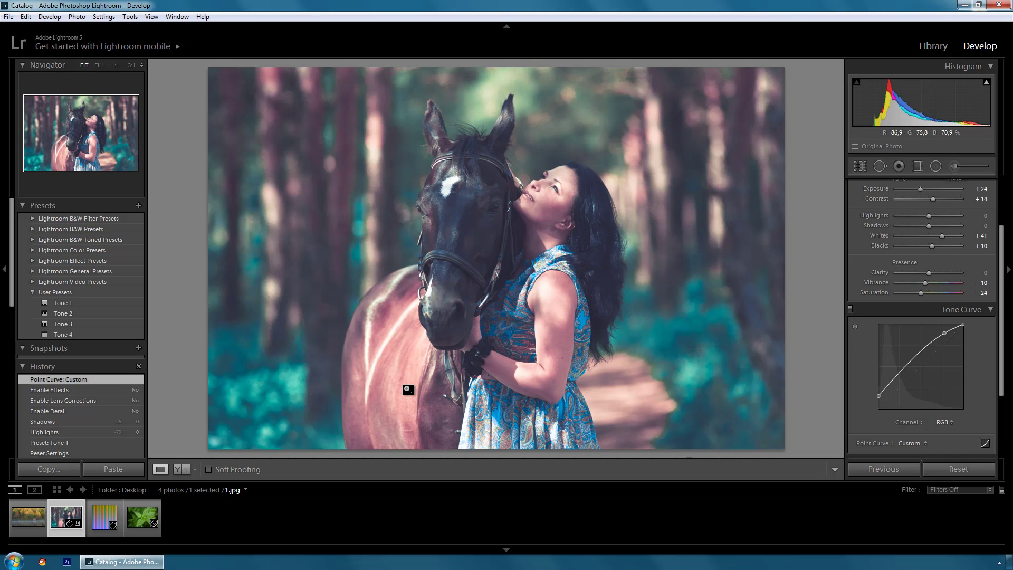
Paste the copied settings onto 33_Hald8_Unprocessed.png and open its Export One File dialog
click(109, 509)
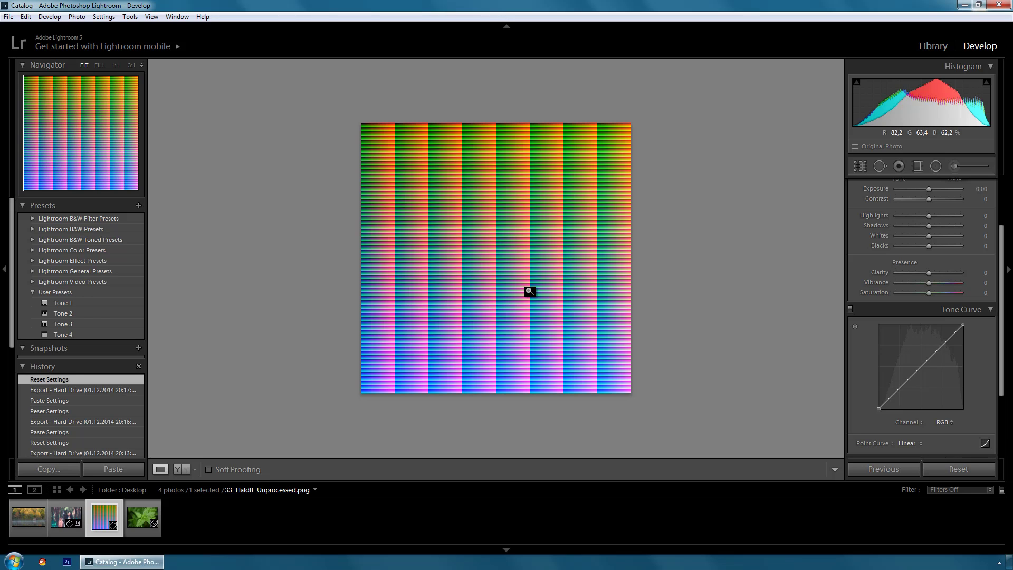
key(ctrl+shift+v)
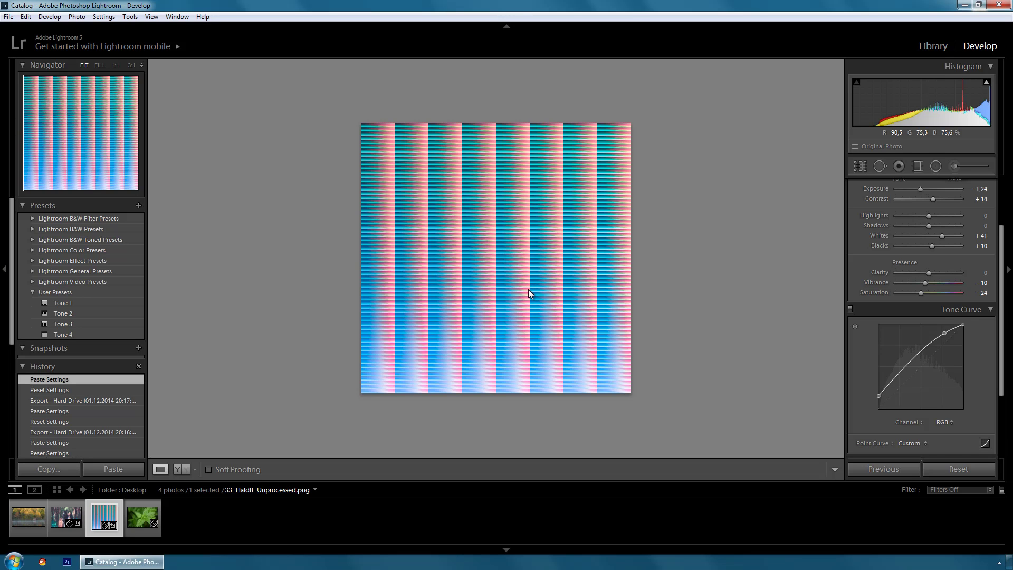
right_click(529, 290)
mouse_move(584, 234)
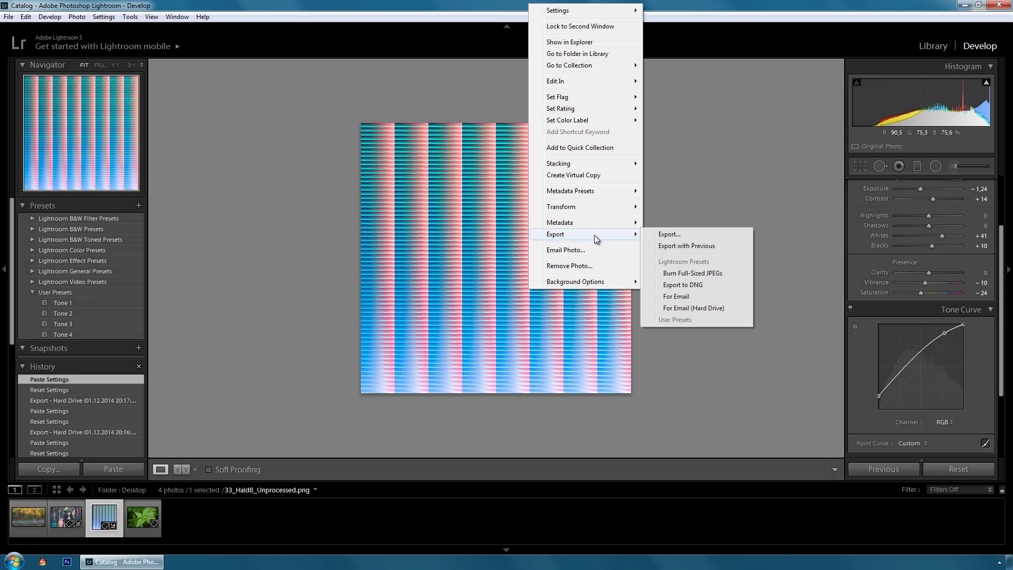
click(668, 235)
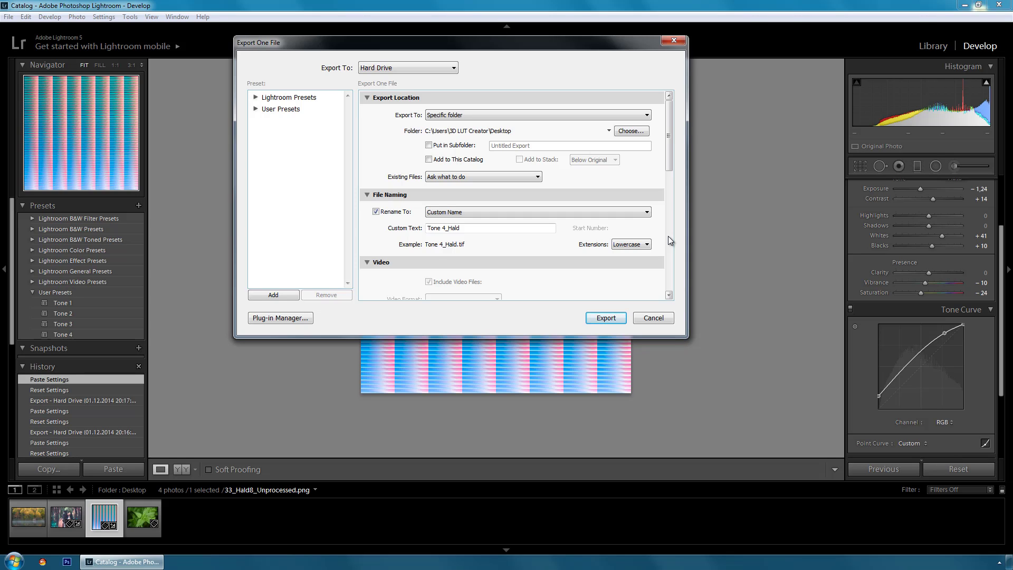
Rename the export to Tone 1_Hald and export it as a TIFF to the desktop
click(443, 228)
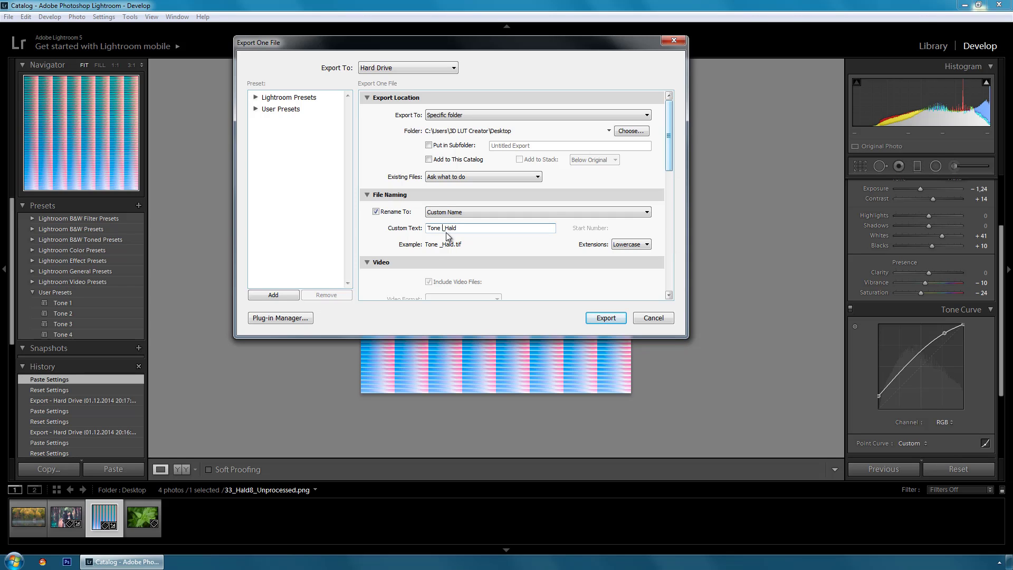
key(BackSpace)
text(1)
drag(670, 157, 670, 221)
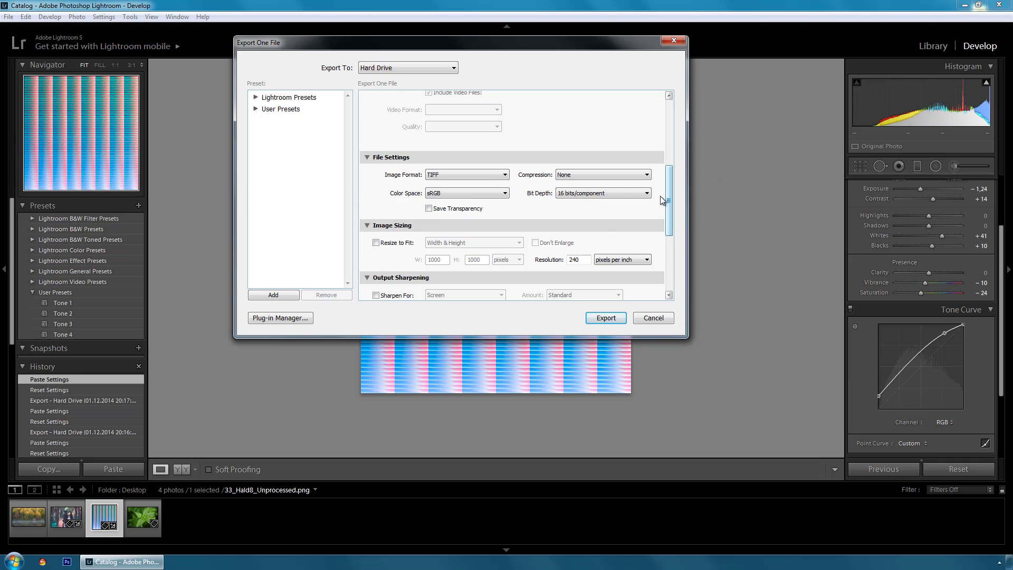
drag(668, 201, 673, 226)
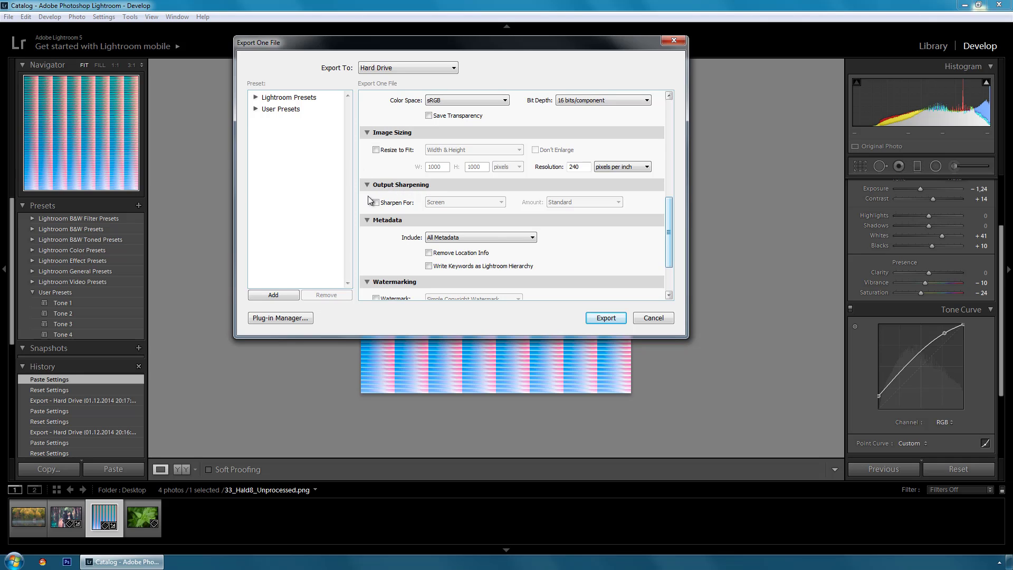
scroll(364, 253, down, 3)
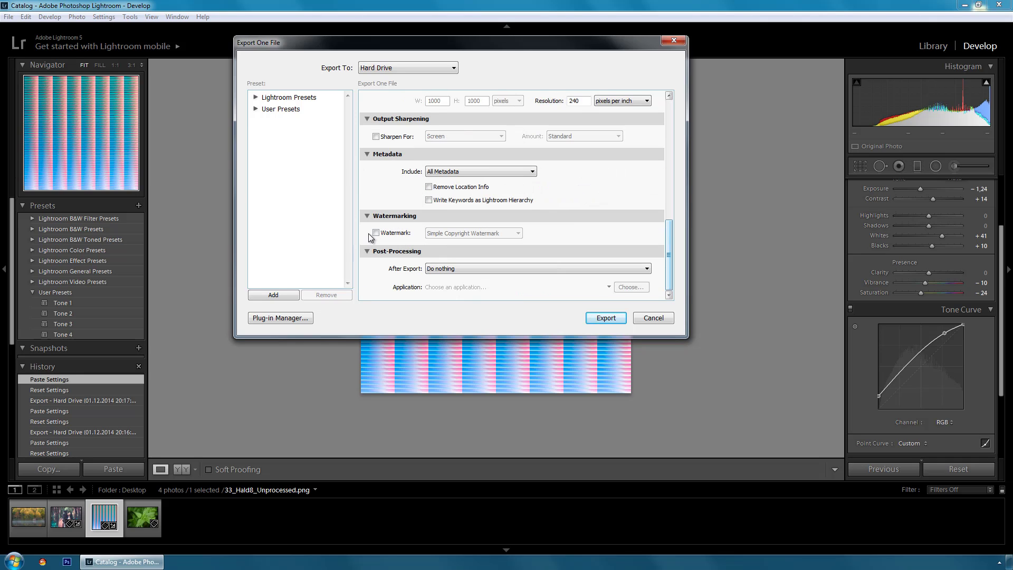
click(600, 318)
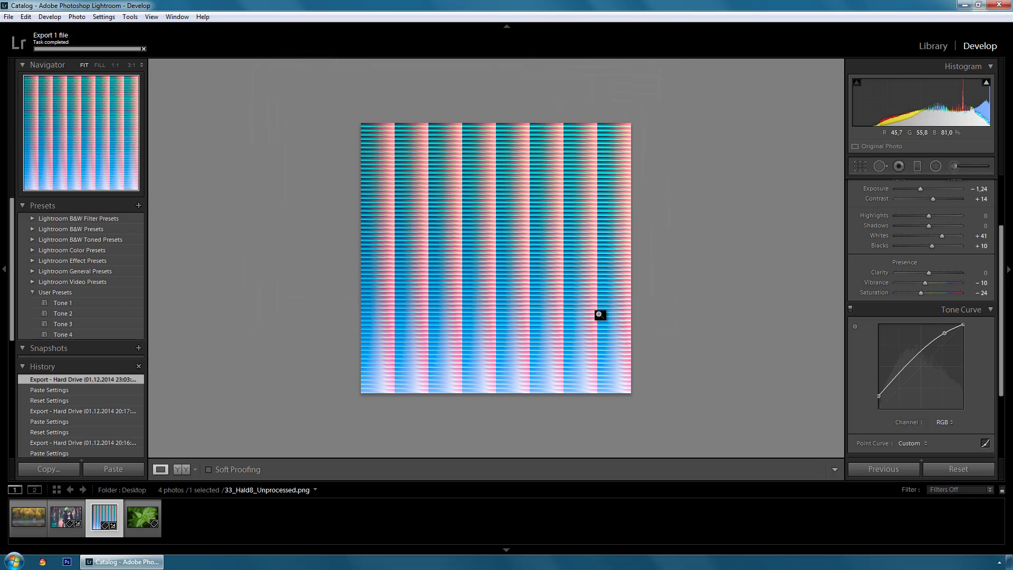
Minimize Lightroom, select Tone 1_Hald.tif on the desktop, and launch 3D LUT Creator
click(963, 6)
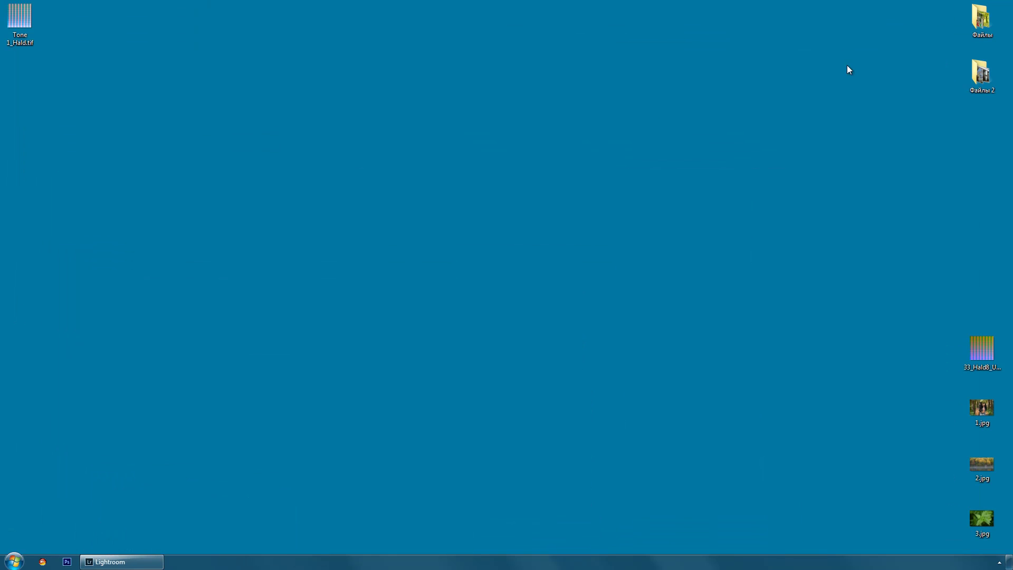
click(16, 29)
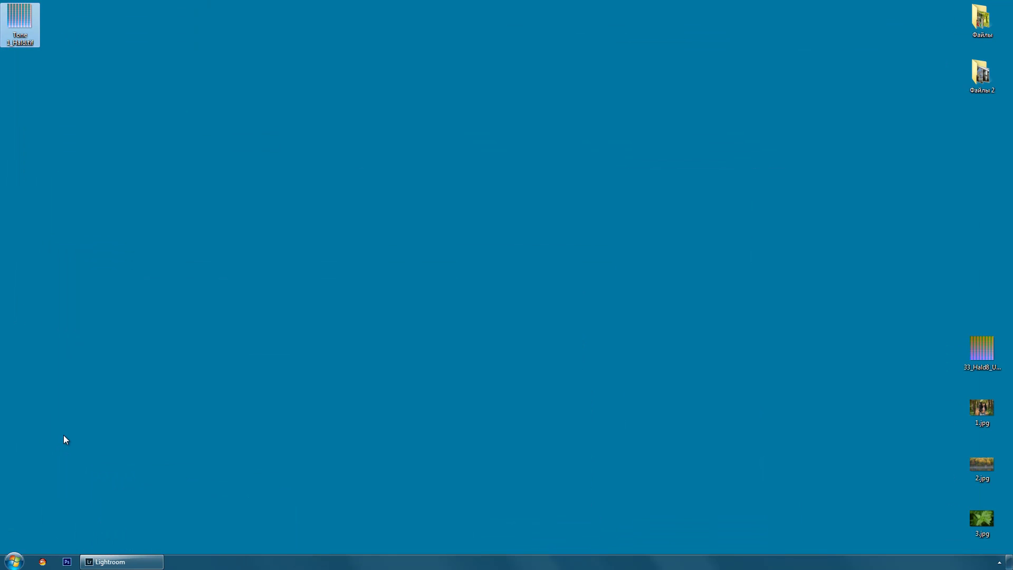
click(42, 562)
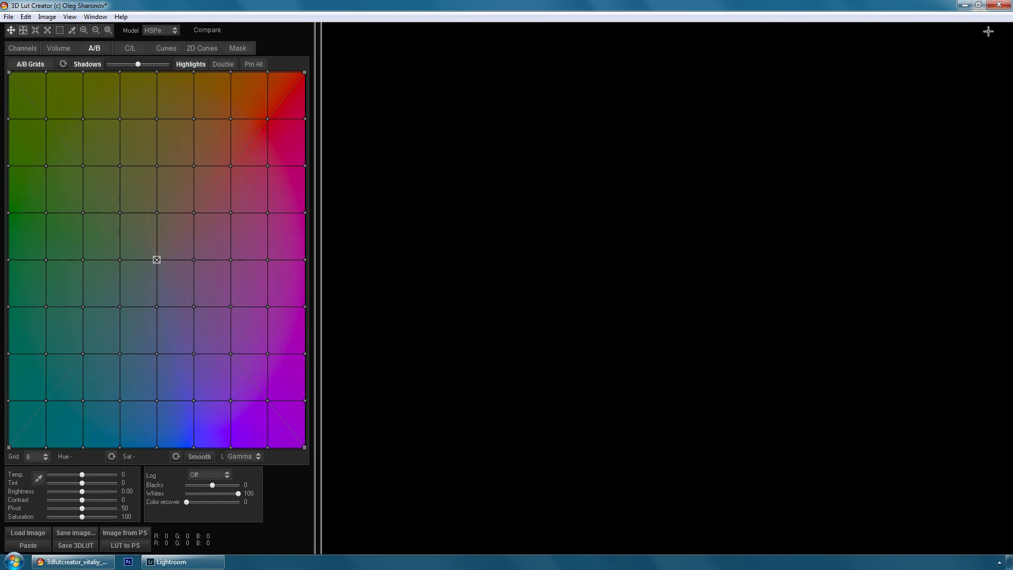
Load 1.jpg into the 3D LUT Creator preview and open the external LUT picker from the Mask tab
click(978, 5)
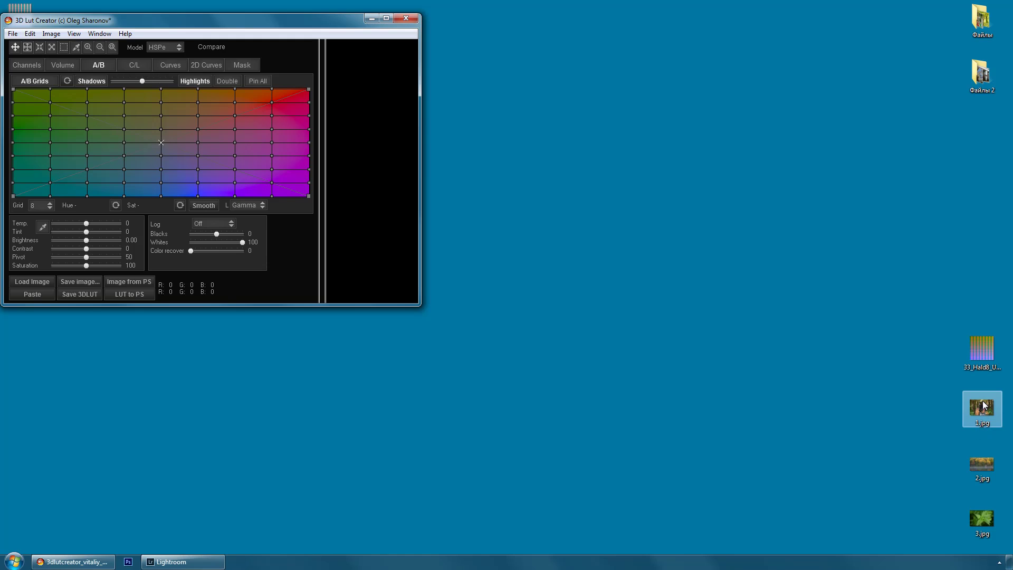
drag(981, 407, 362, 205)
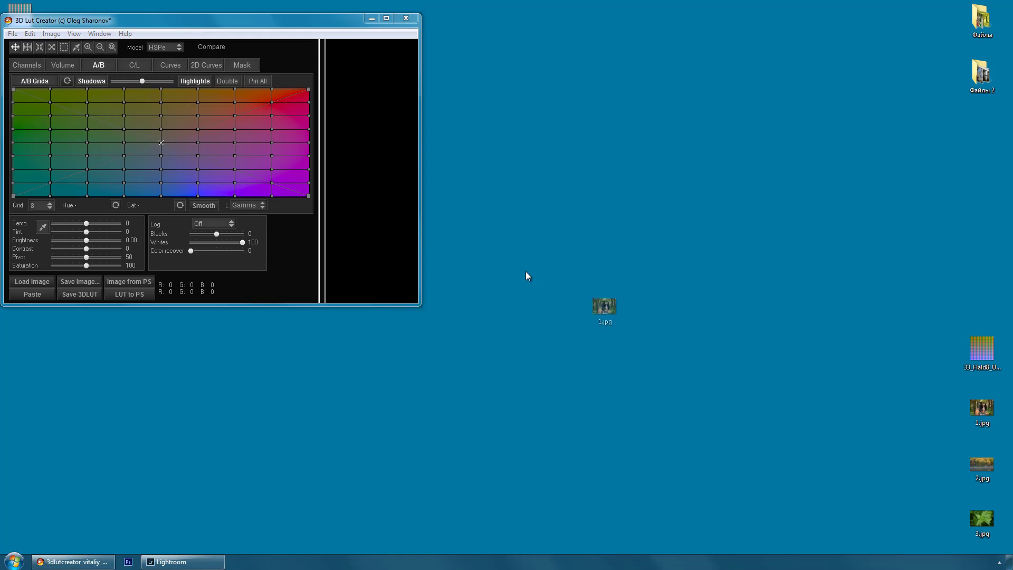
double_click(386, 20)
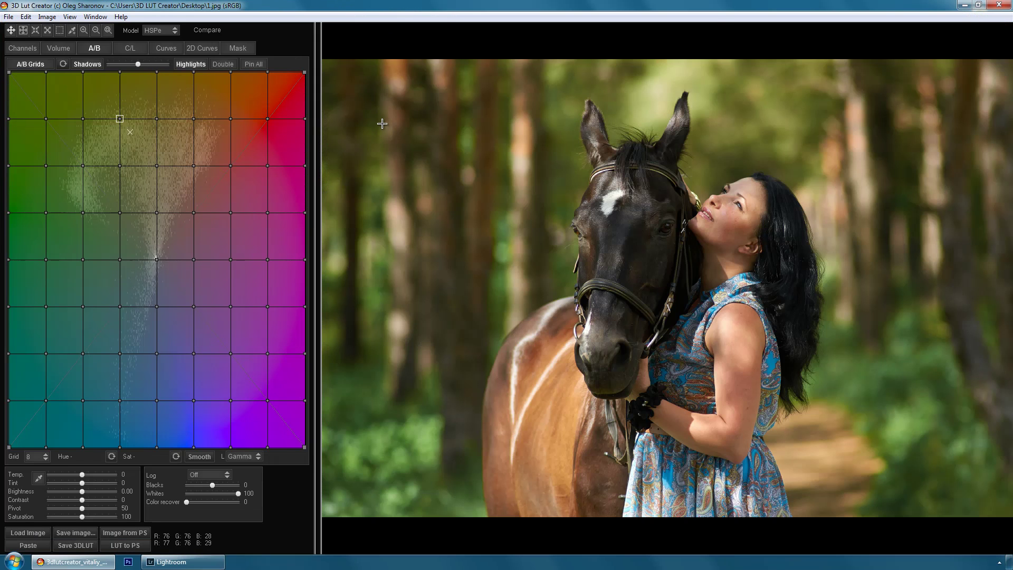
click(241, 48)
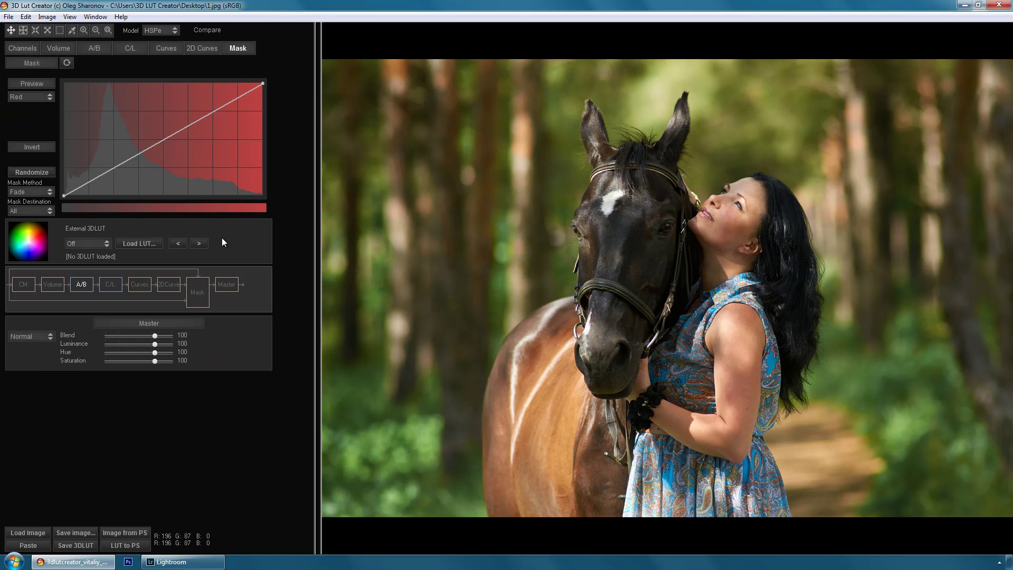
click(140, 242)
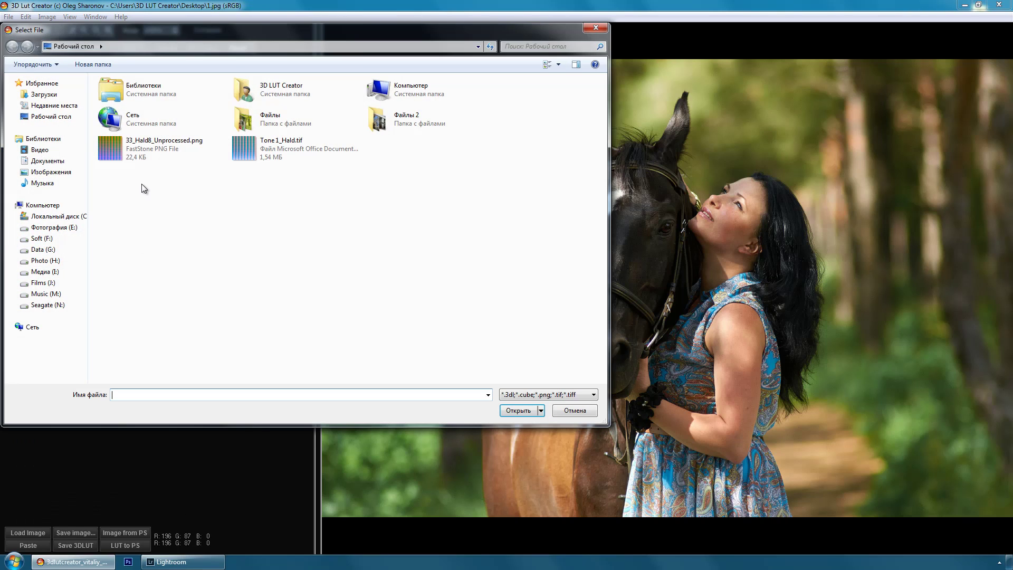
Load Tone 1_Hald.tif as an Input external 3DLUT, then switch back to Lightroom
double_click(254, 147)
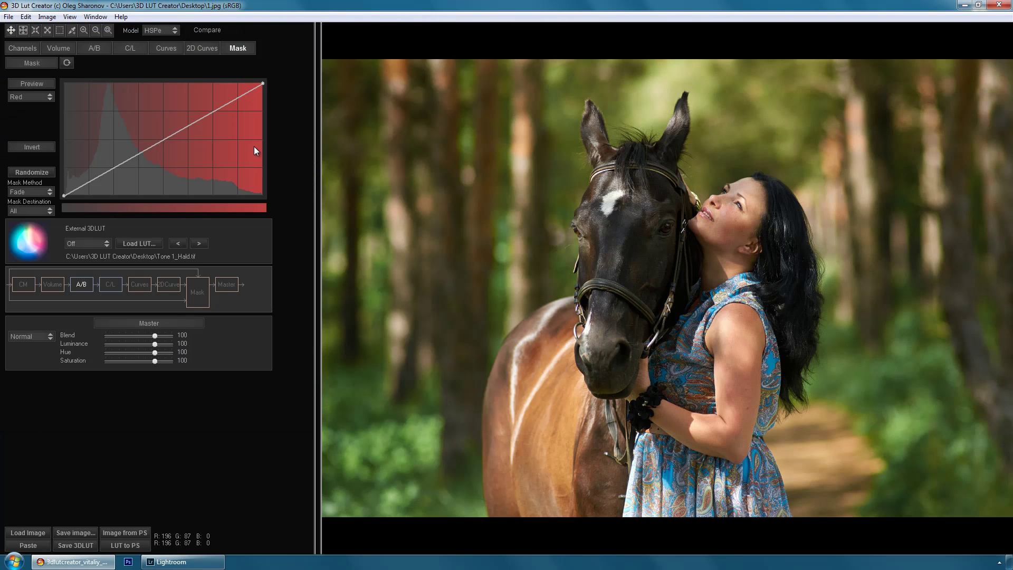
click(99, 244)
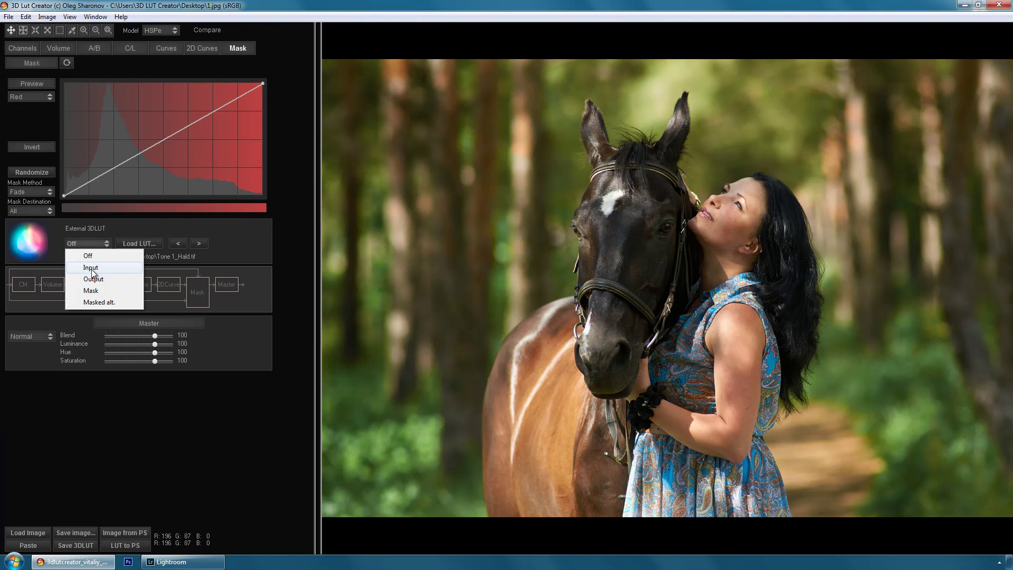
click(91, 269)
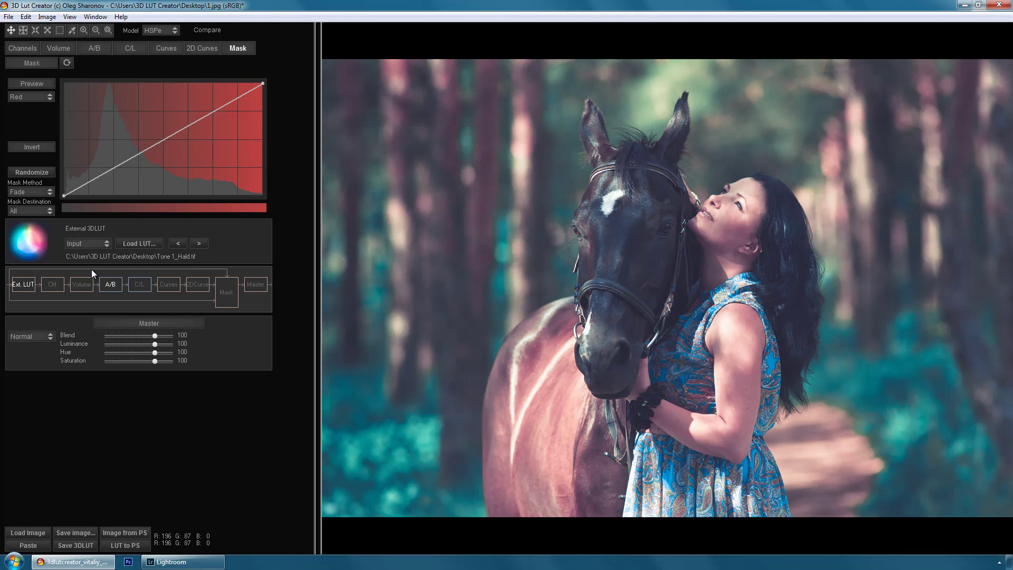
click(164, 561)
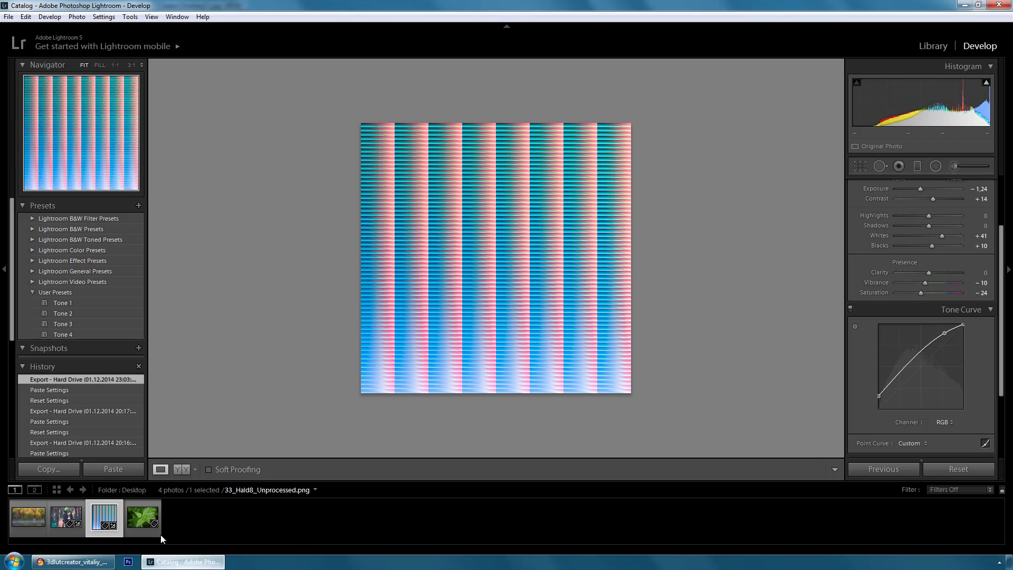
View Lightroom's Tone 1 version of 1.jpg, then return to 3D LUT Creator
click(60, 520)
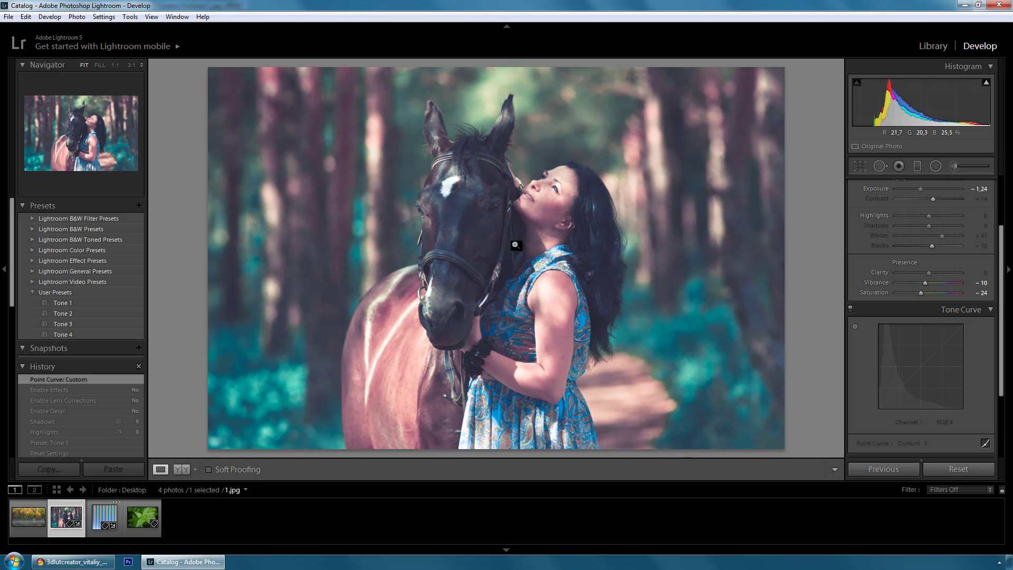
click(74, 562)
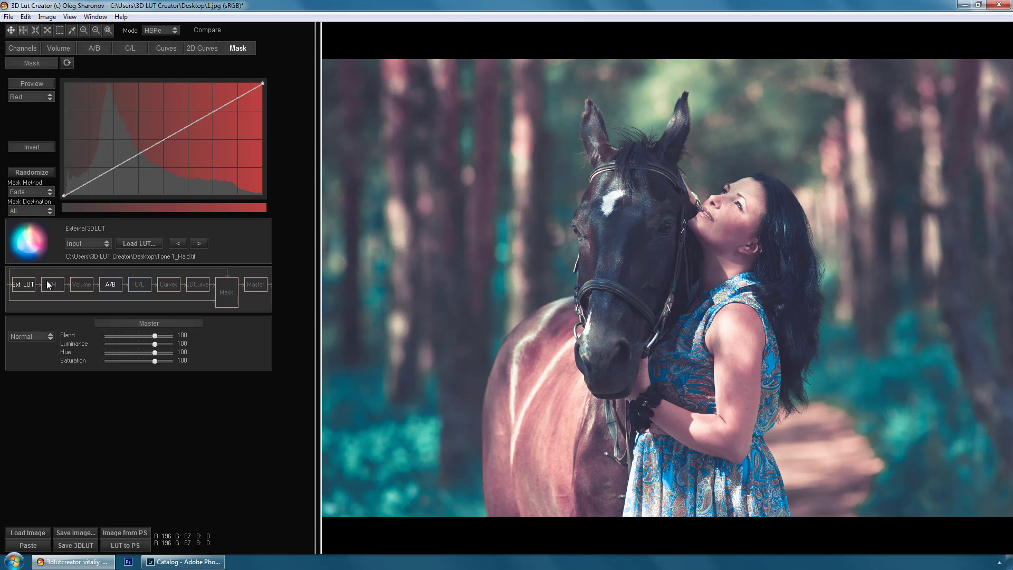
On the A/B grid, pin the centre and bottom-centre nodes and raise the right-edge node, then toggle Compare
click(99, 48)
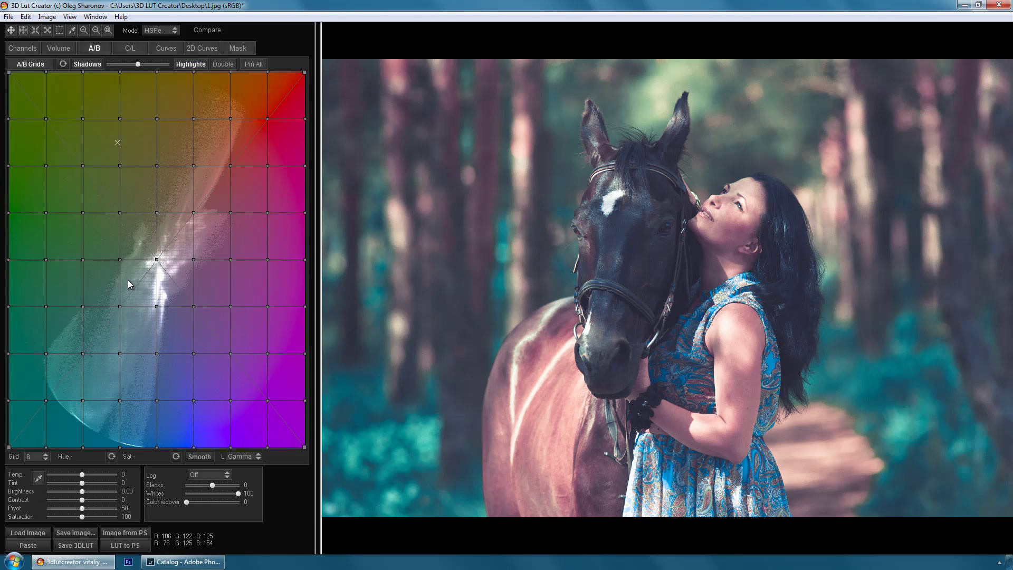
click(156, 259)
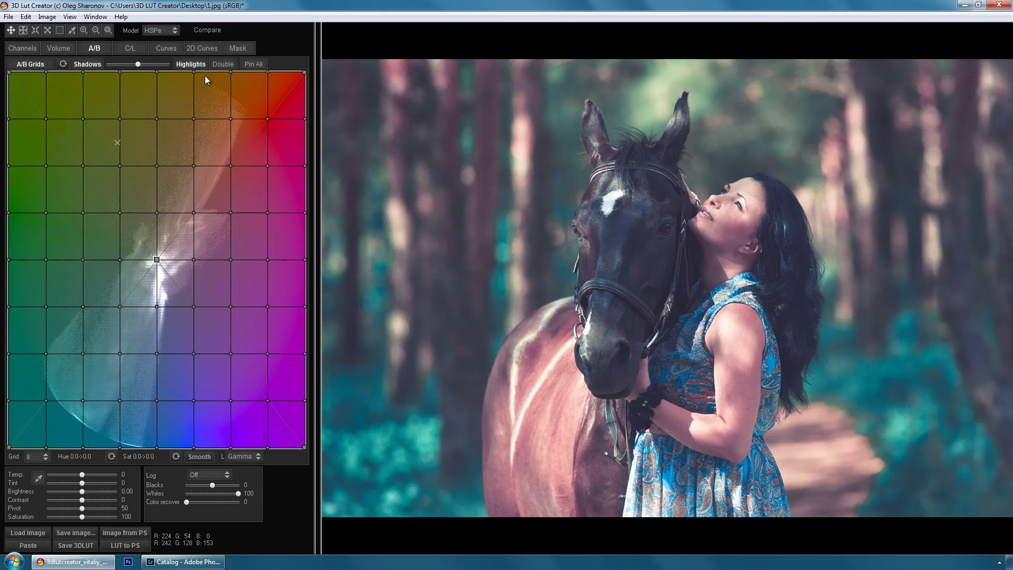
click(156, 447)
drag(305, 258, 308, 202)
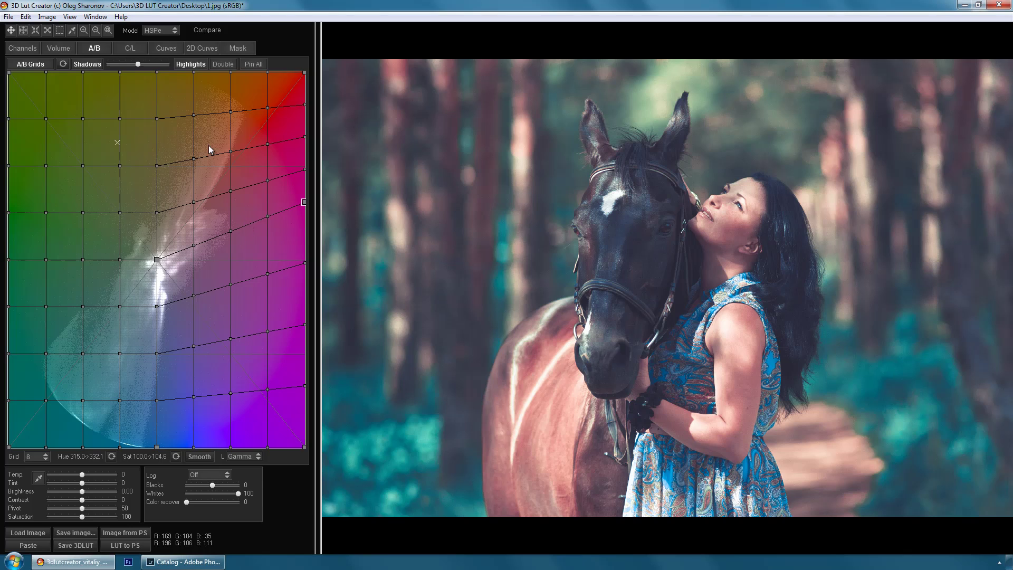
key(c)
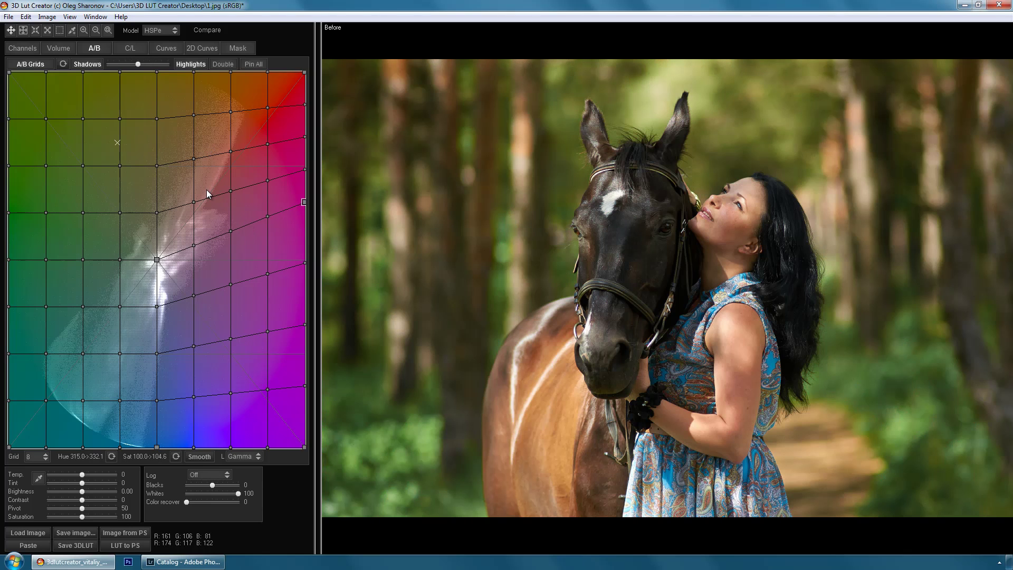
key(c)
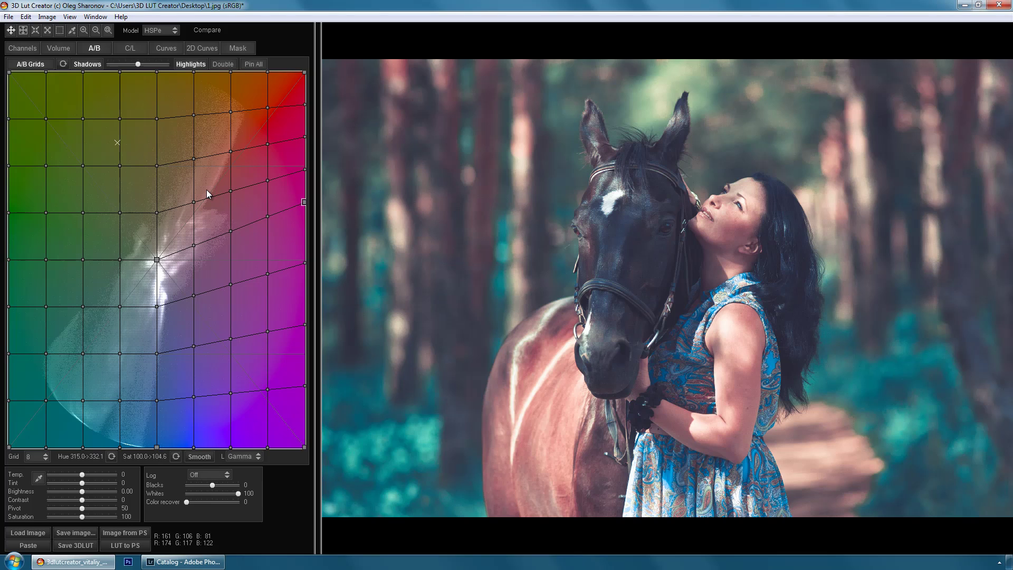
click(8, 17)
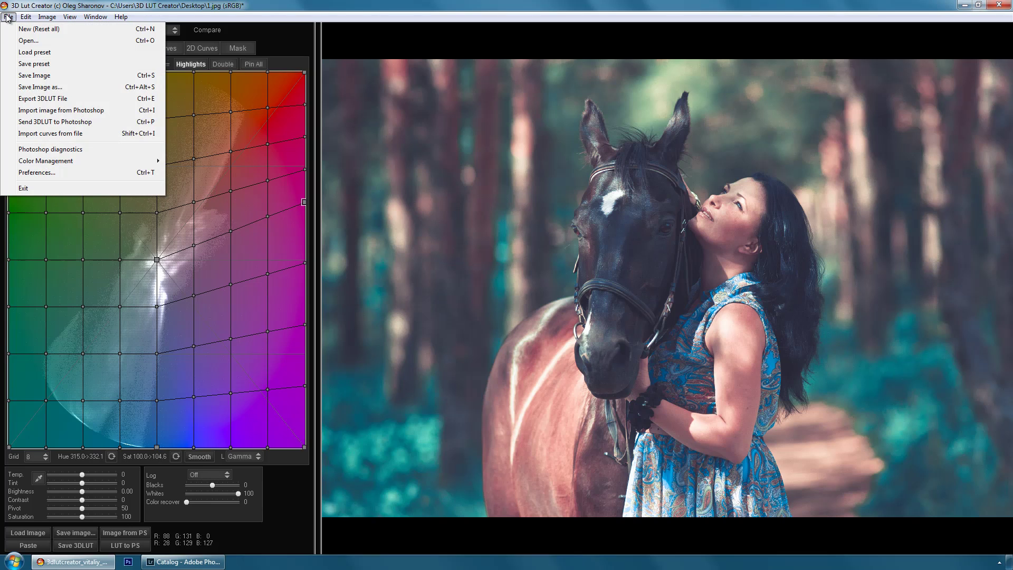
click(35, 101)
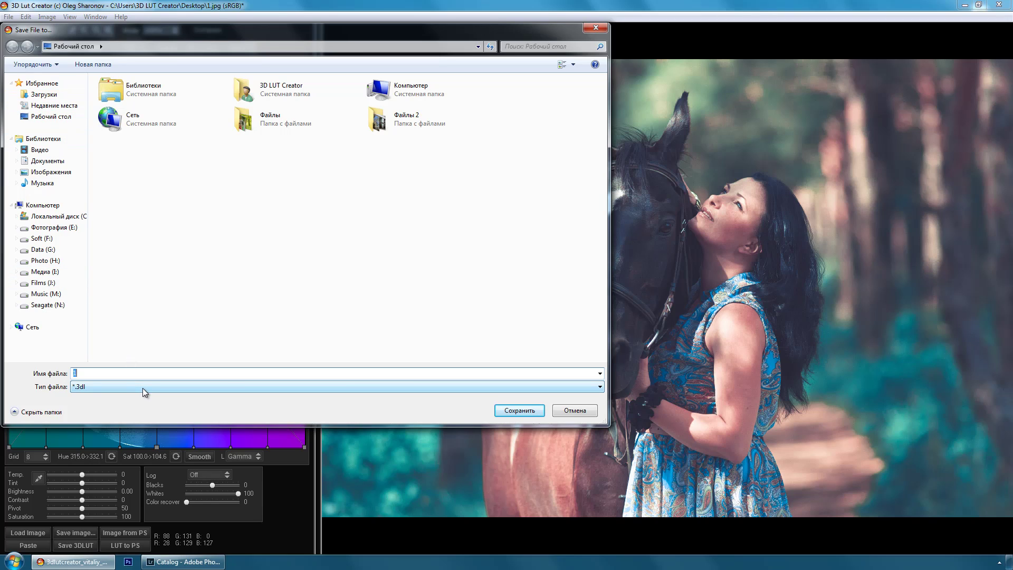
click(143, 389)
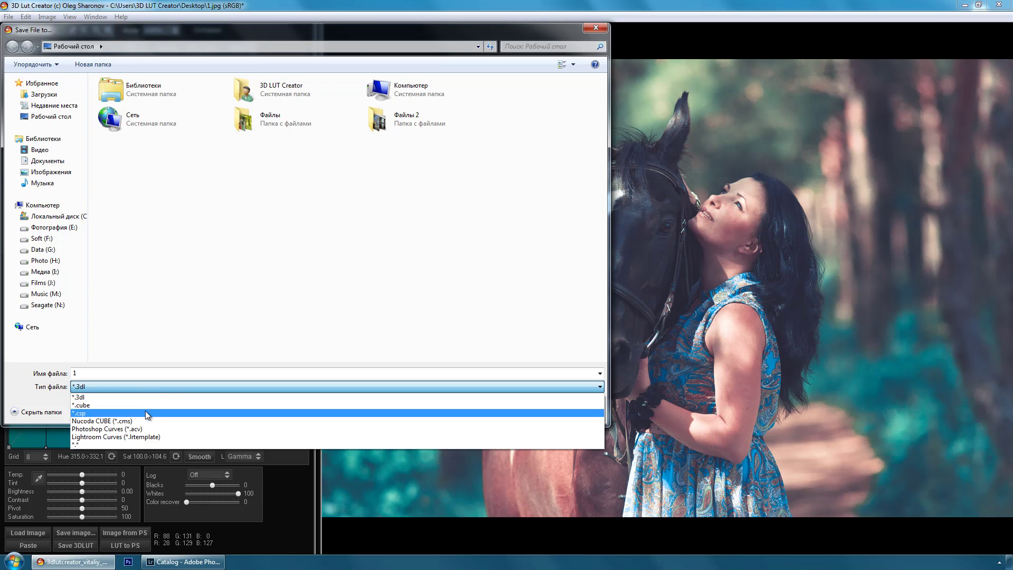
click(593, 28)
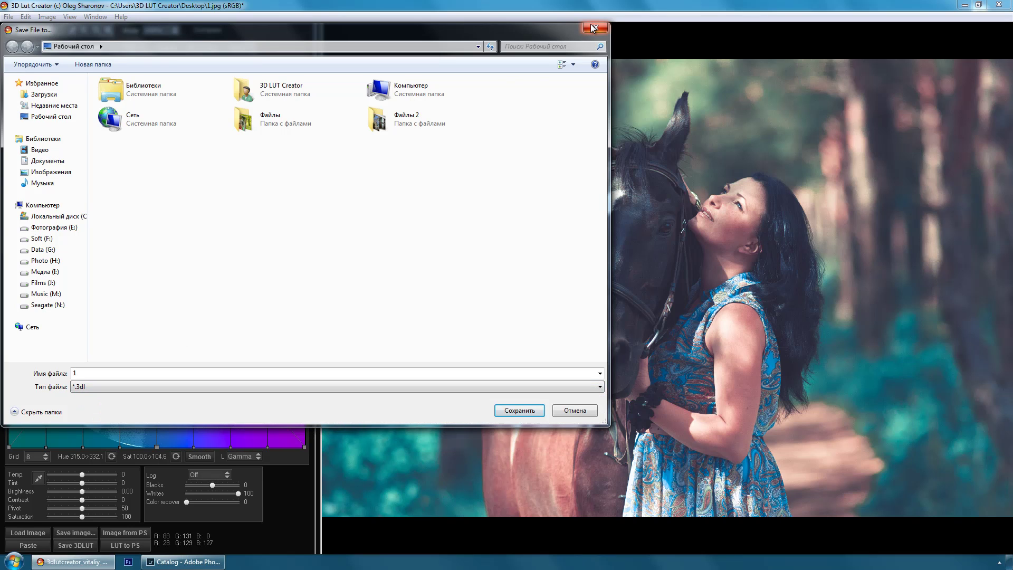
click(593, 28)
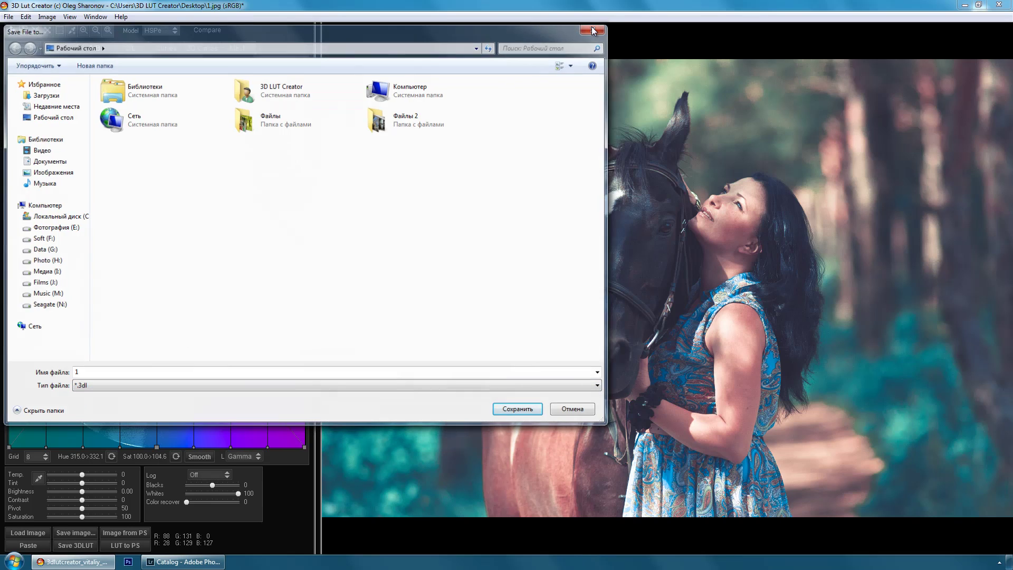
Use LUT to PS to open the graded 1.jpg in Photoshop CS6 with a 3DLutCreator layer
click(126, 546)
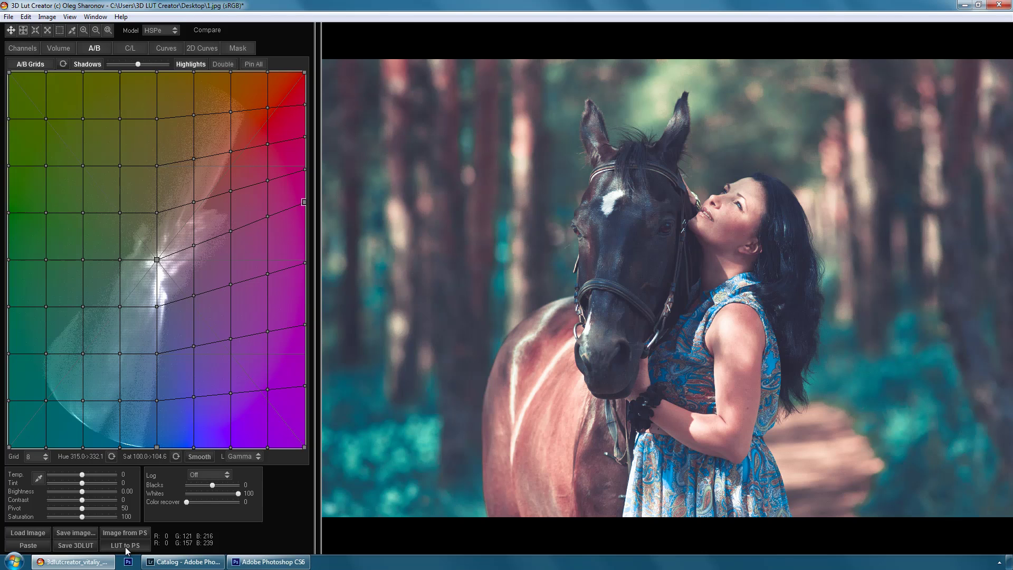
click(257, 559)
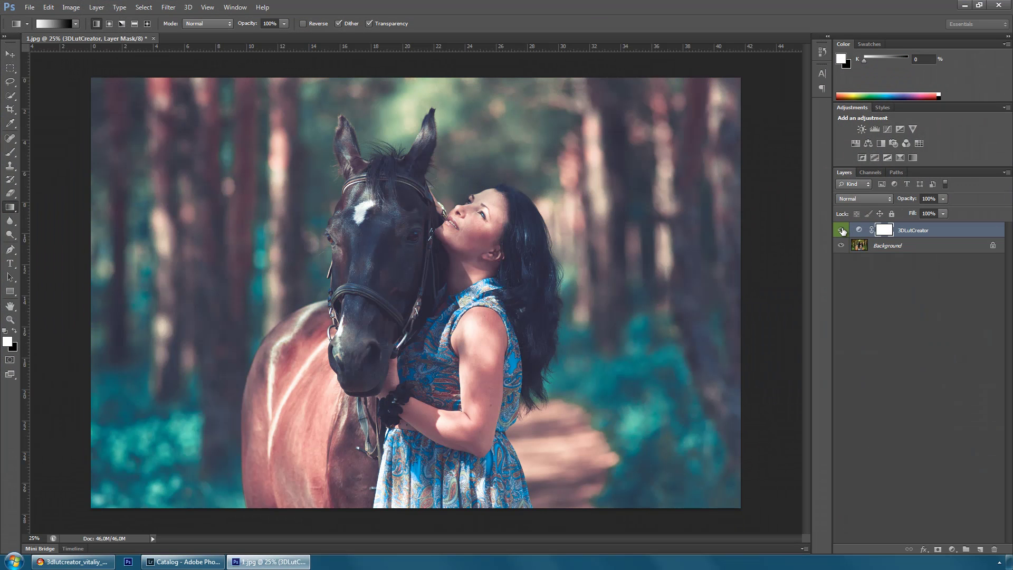
Toggle the 3DLutCreator layer to compare against the original, then close 1.jpg without saving
click(841, 230)
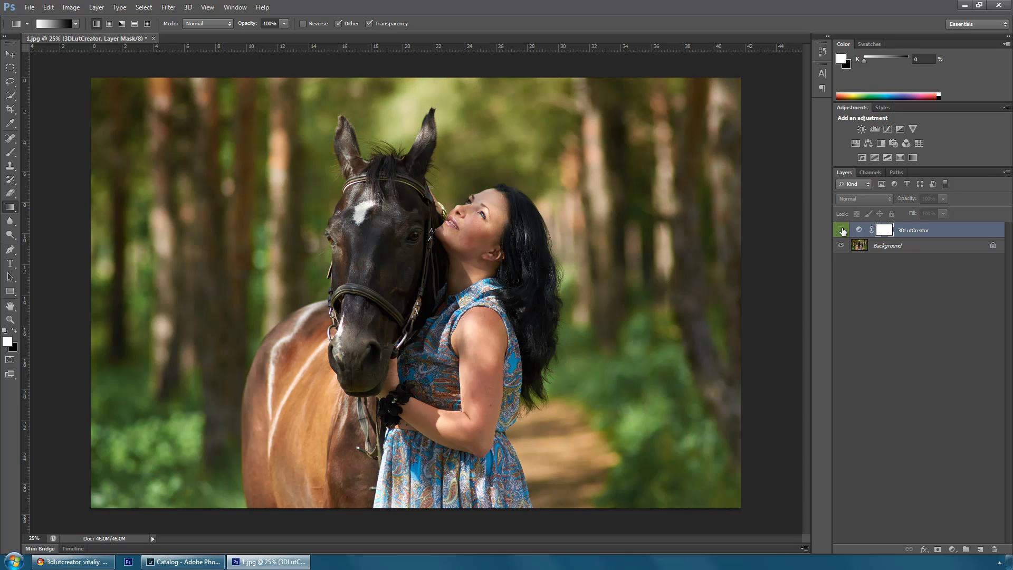
click(841, 230)
click(841, 230)
click(842, 230)
click(153, 38)
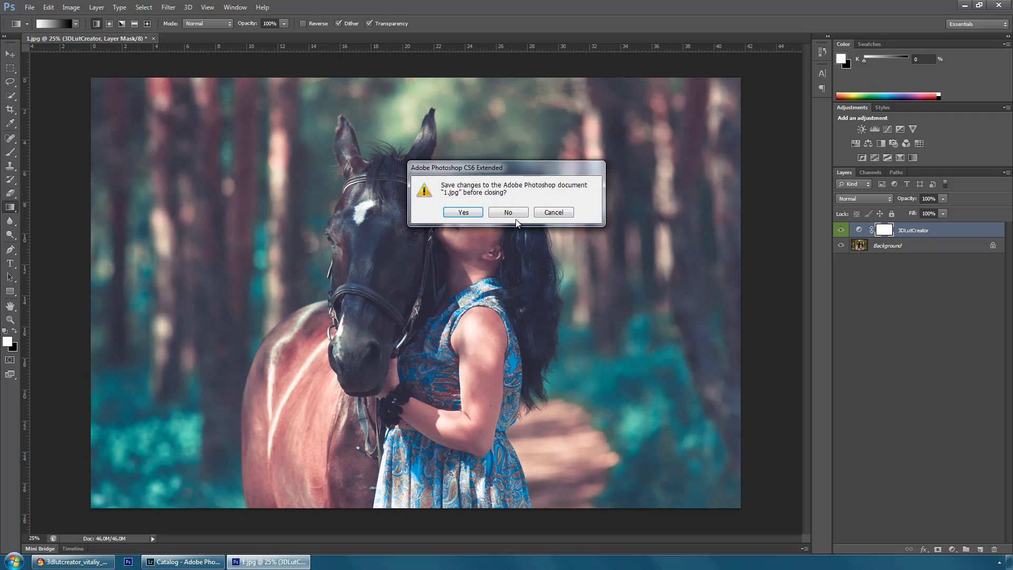
click(508, 210)
Return to Lightroom and apply the Tone 2 preset to the horse photo
click(963, 7)
mouse_move(74, 562)
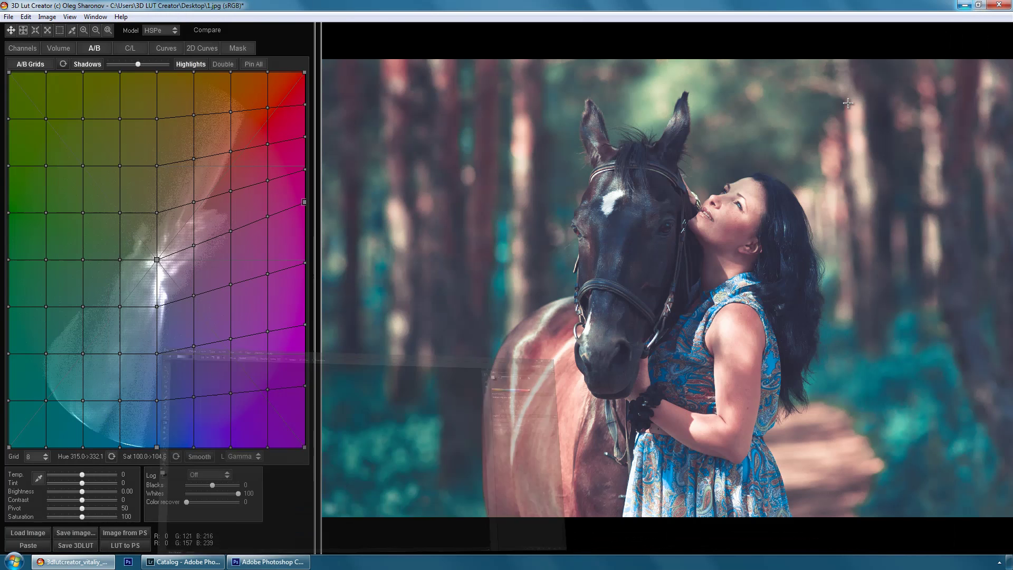
click(173, 562)
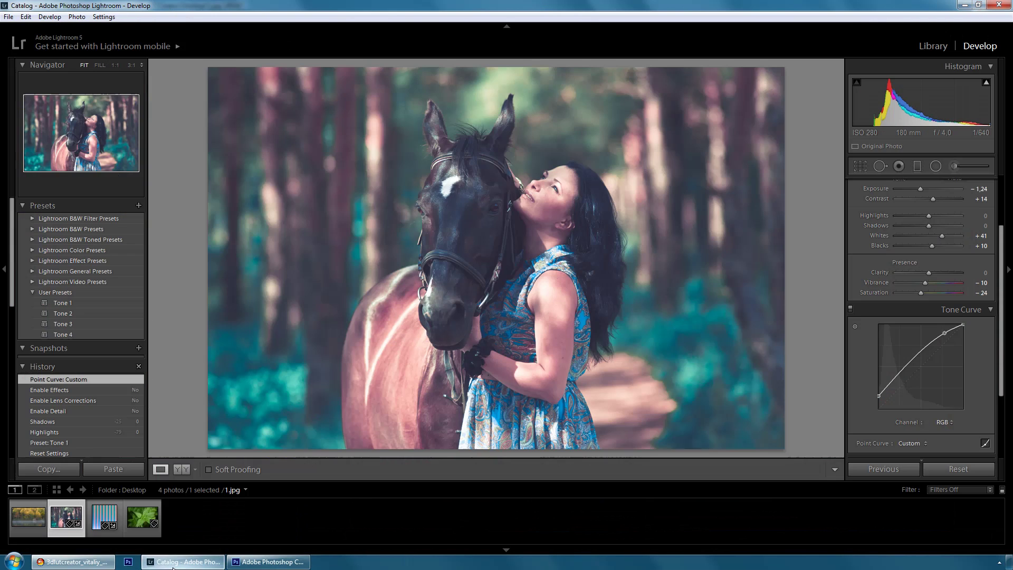
click(63, 314)
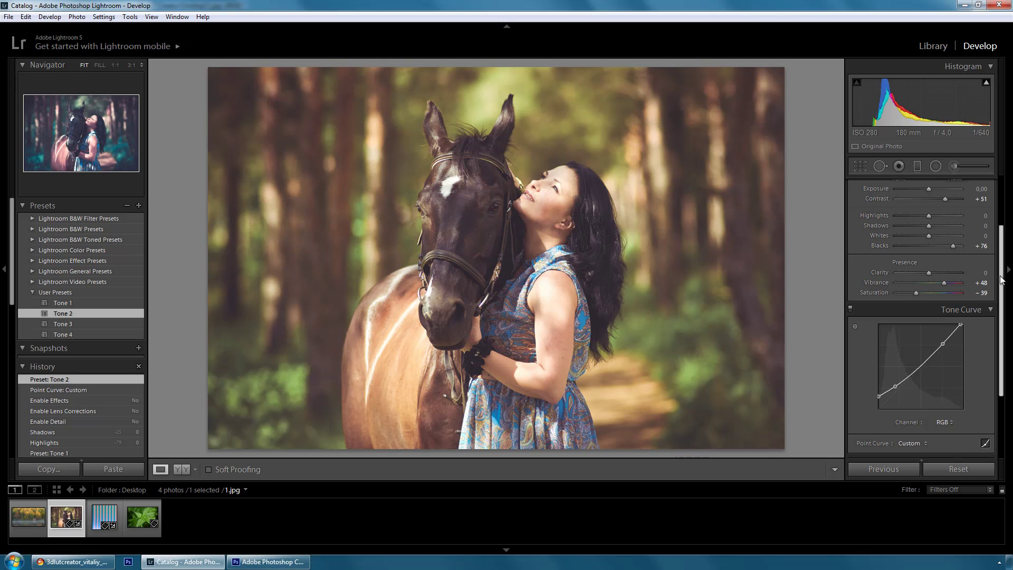
scroll(987, 269, up, 3)
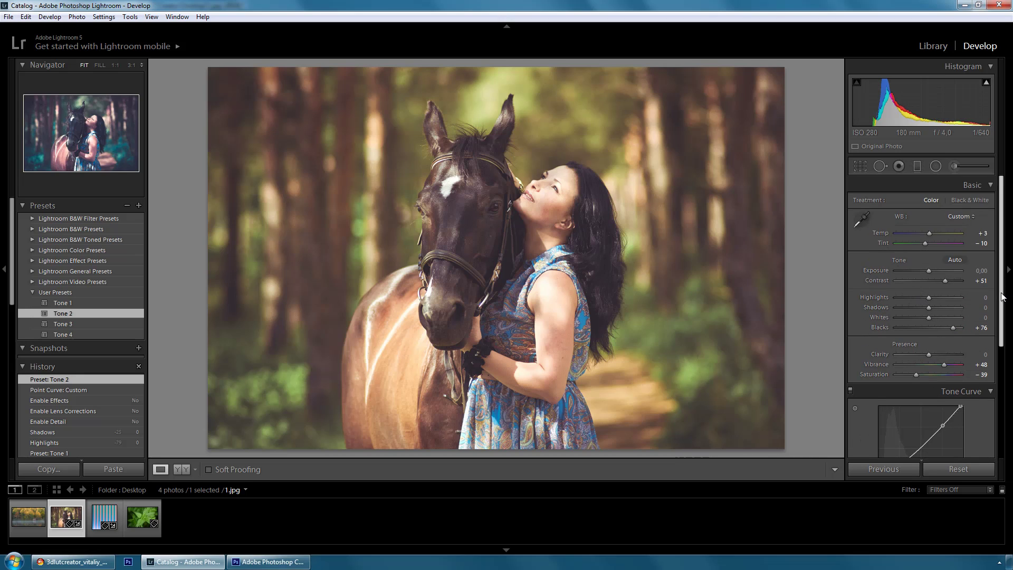
scroll(1002, 297, down, 5)
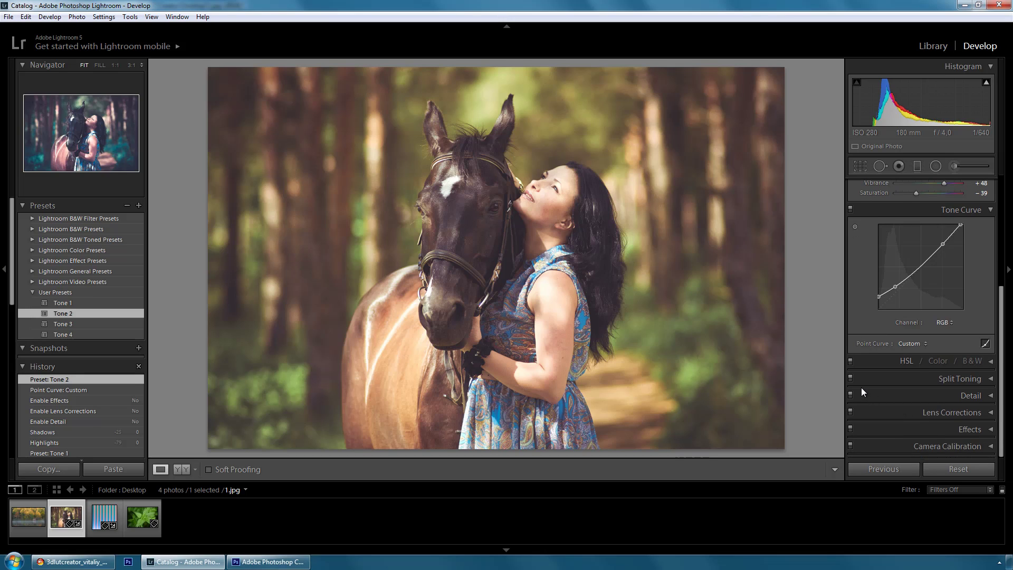
Disable Detail, Lens Corrections and Effects, lower Blacks from +76 to +30, and start copying settings
click(850, 395)
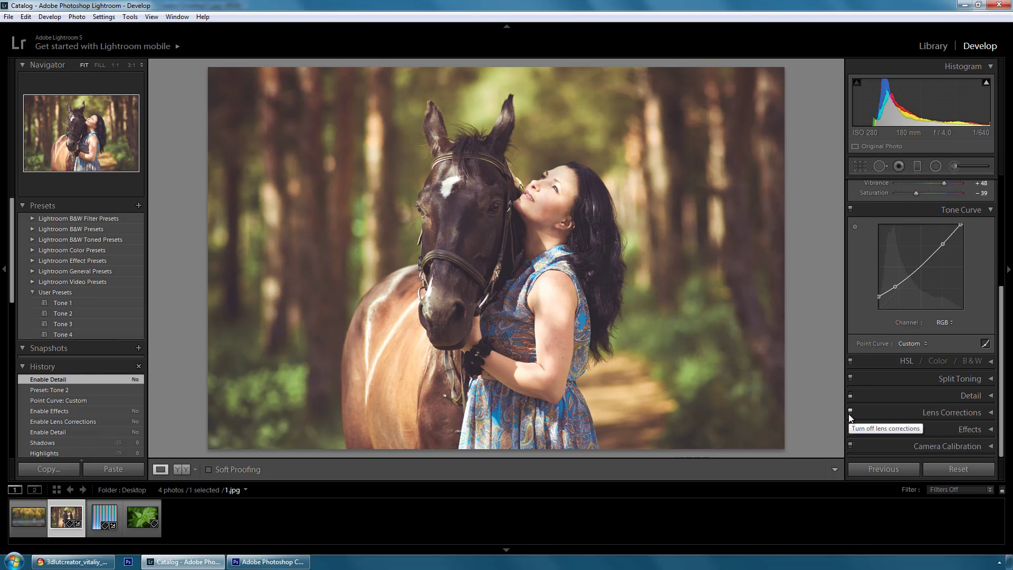
click(850, 411)
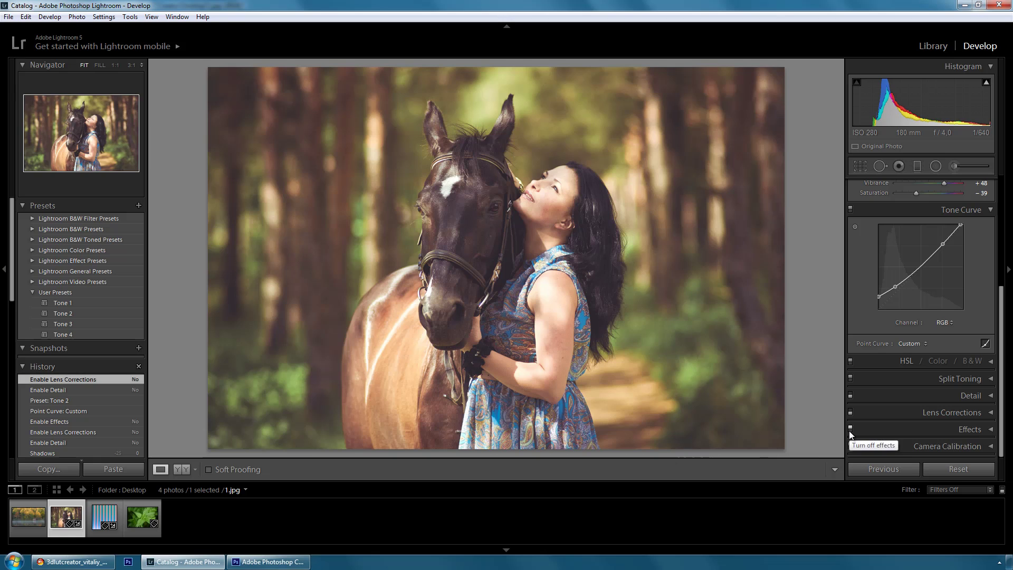
click(850, 429)
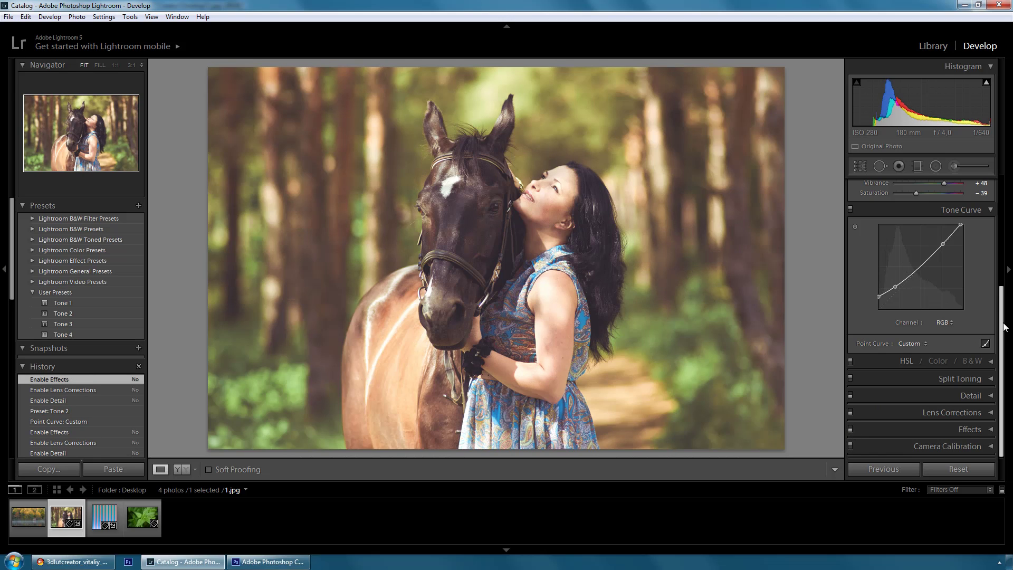
scroll(944, 322, up, 5)
scroll(945, 322, up, 2)
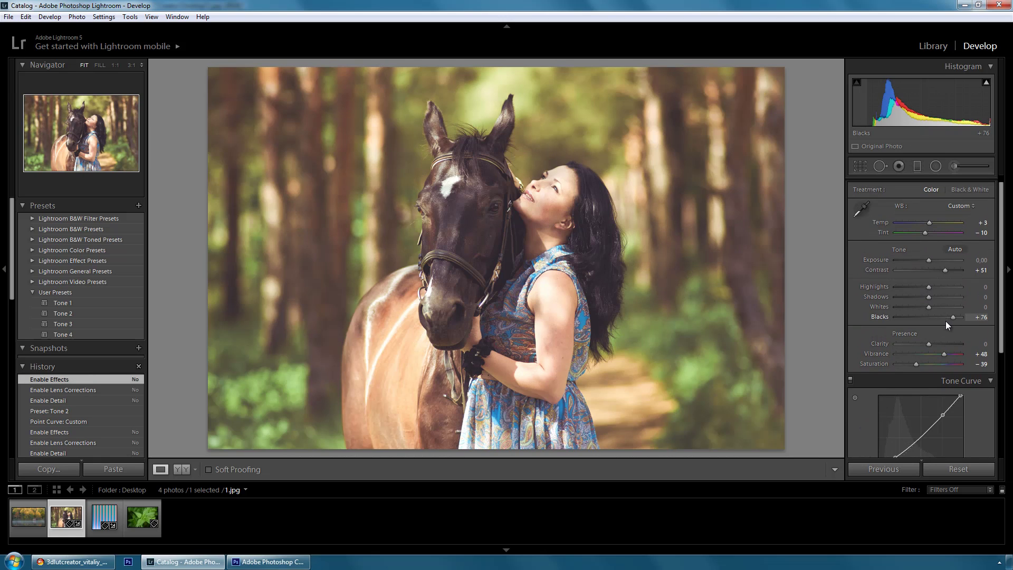
drag(952, 316, 936, 319)
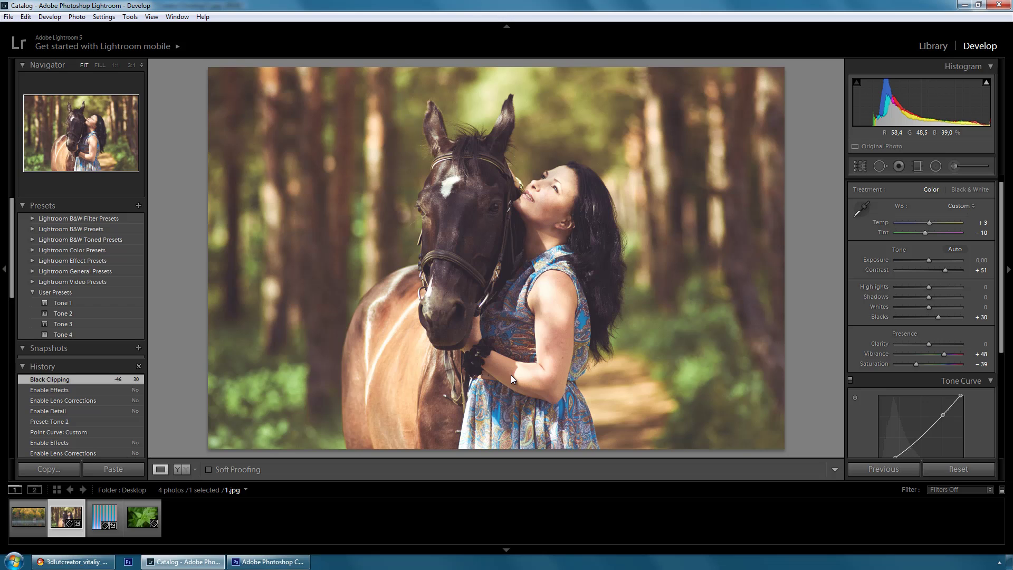
key(ctrl+shift+c)
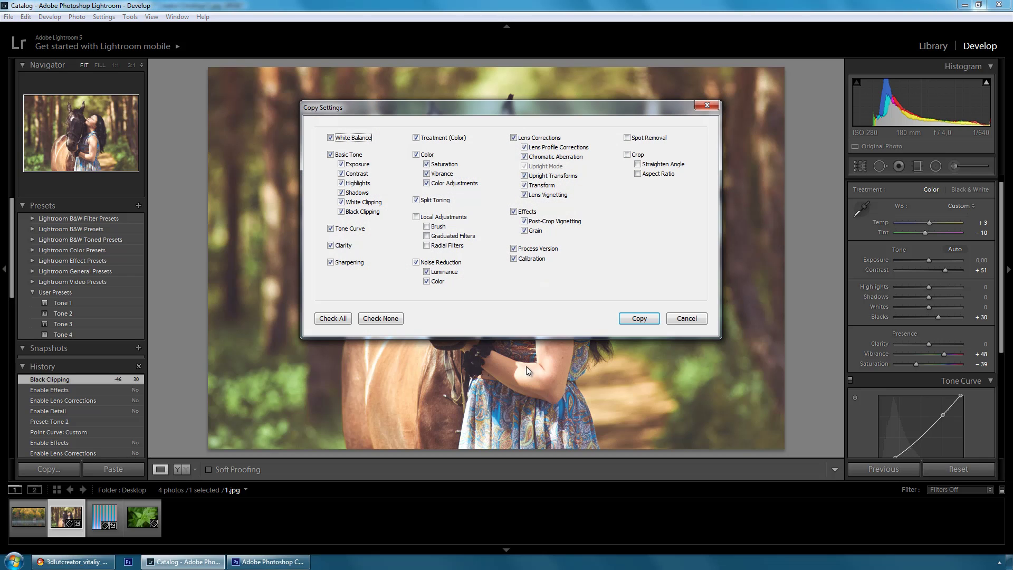
Copy the settings, reset 33_Hald8_Unprocessed.png, and paste the Tone 2 look onto it
click(639, 318)
click(104, 517)
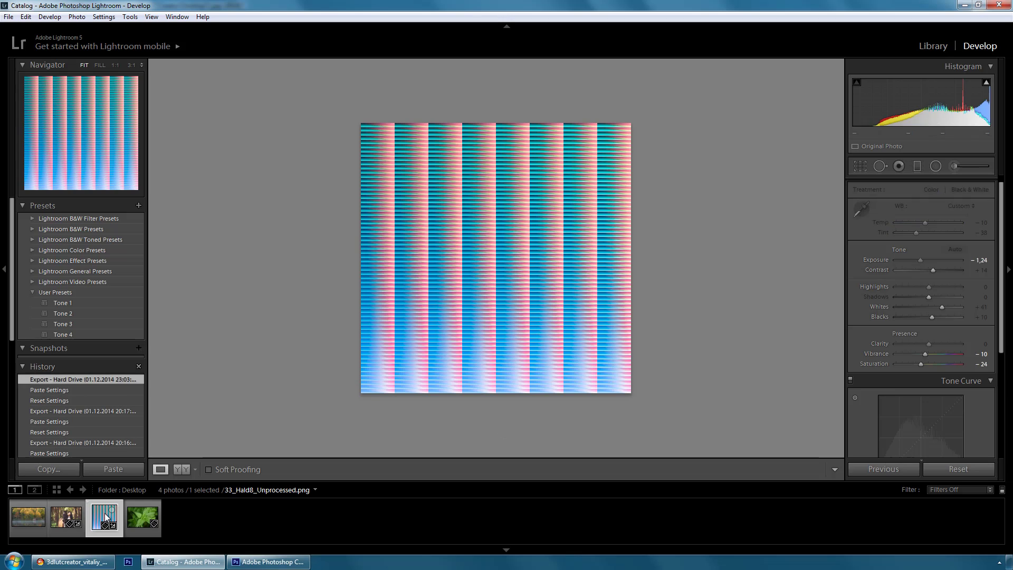
click(952, 470)
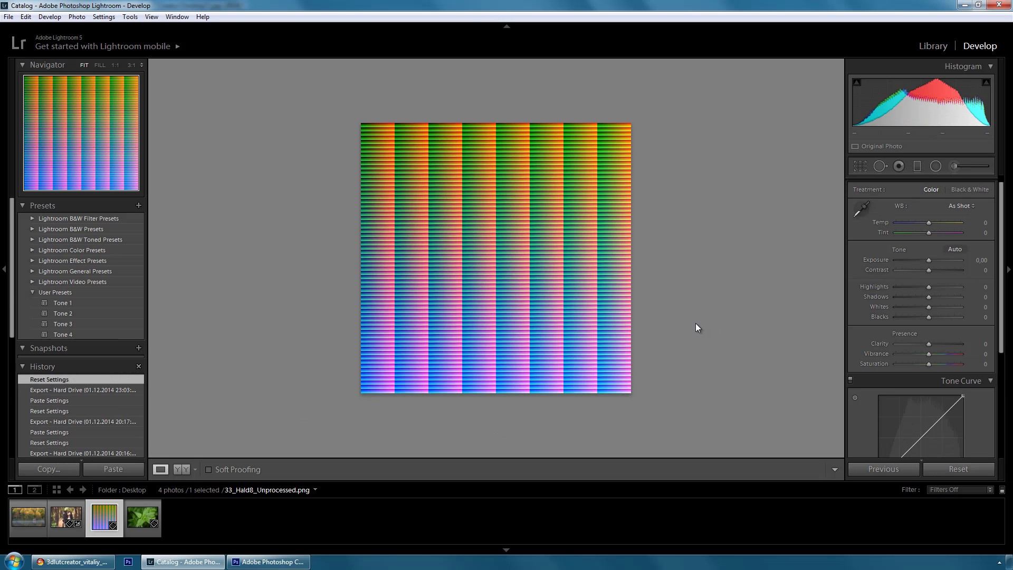
key(shift)
key(ctrl+shift+v)
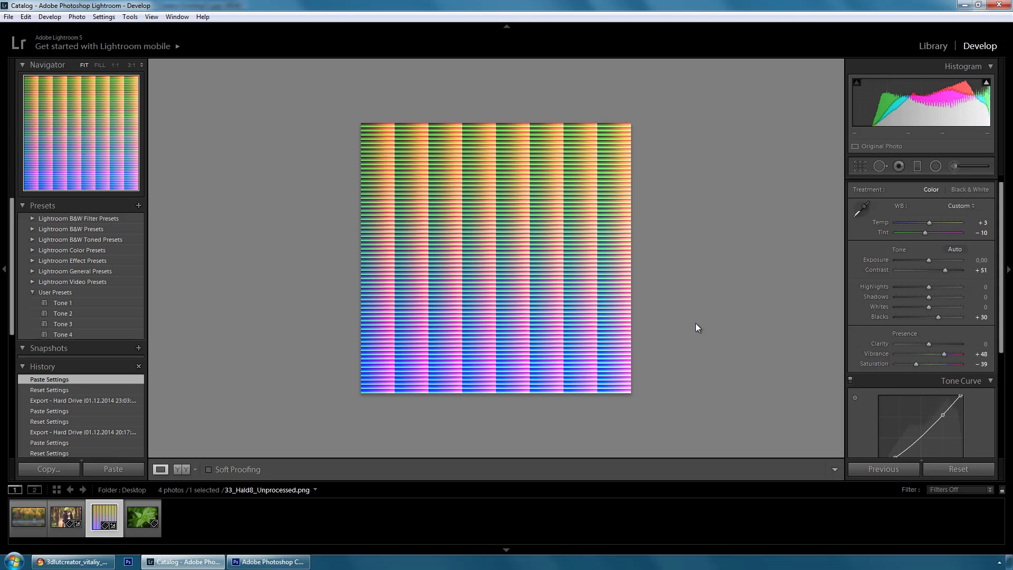
Export the graded Hald image as Tone 2_Hald.tif, then return to 3D LUT Creator
right_click(531, 281)
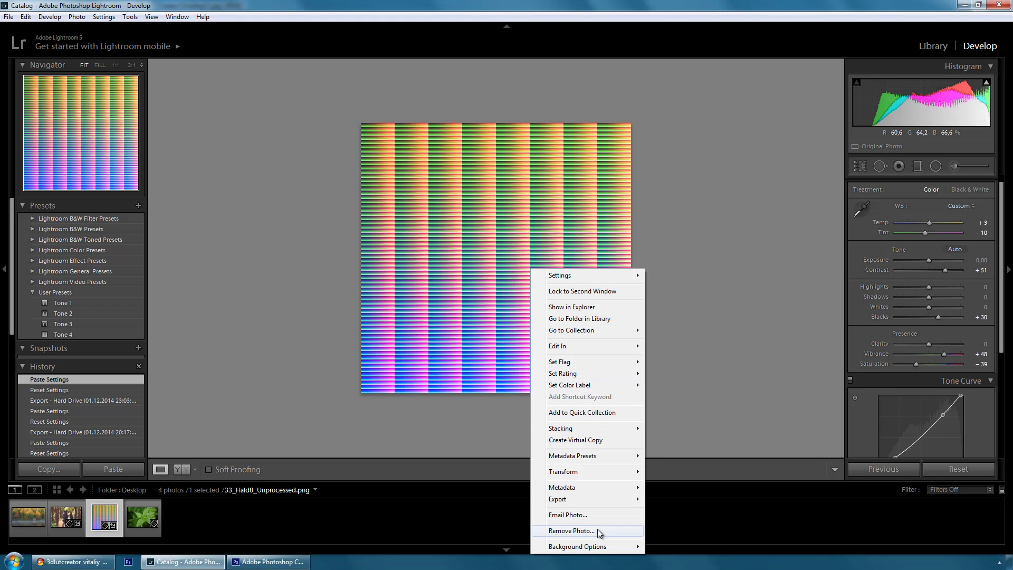
mouse_move(592, 498)
click(696, 415)
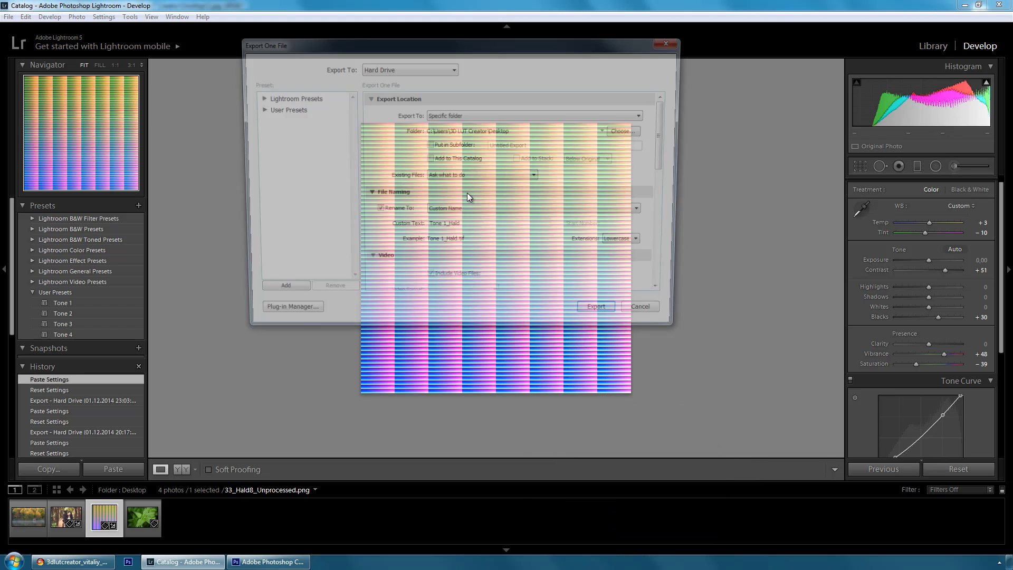
double_click(443, 229)
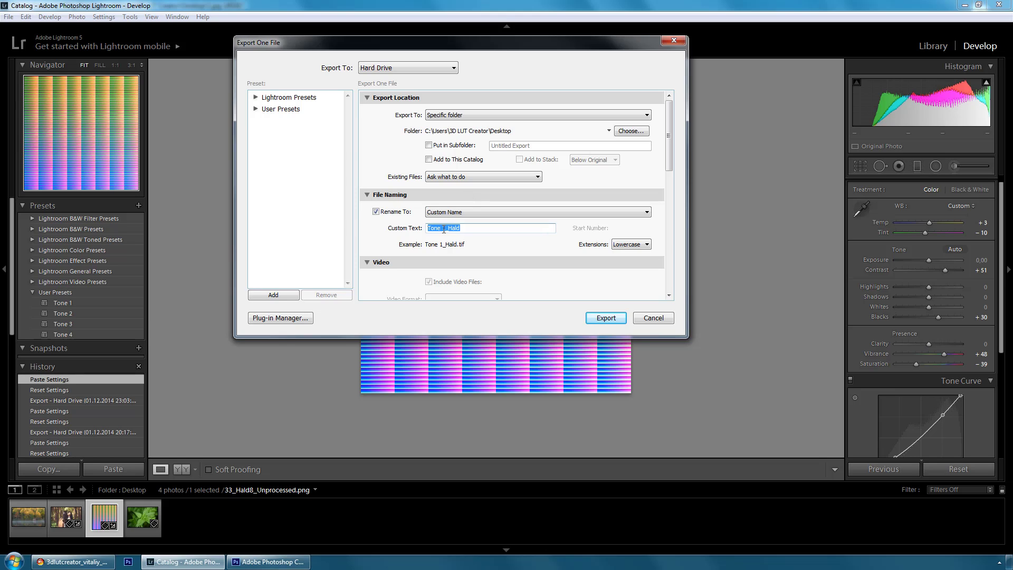
click(444, 229)
key(Delete)
text(2)
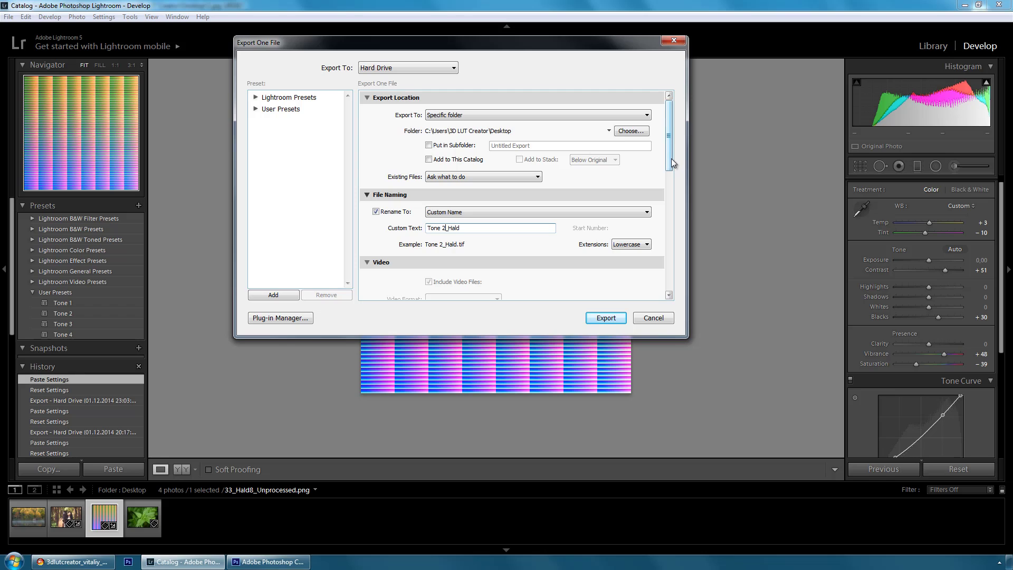
drag(669, 162, 670, 244)
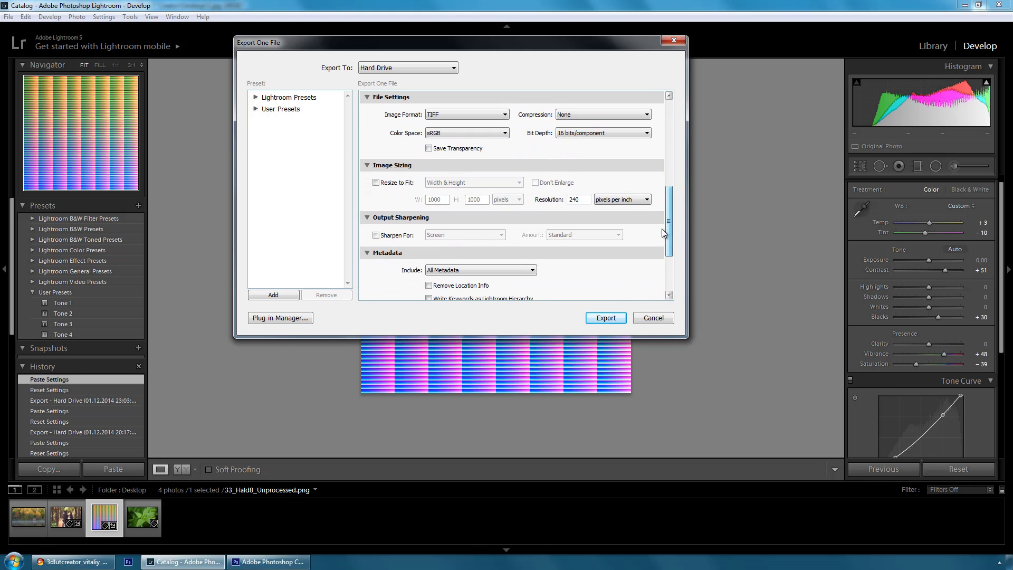
click(606, 318)
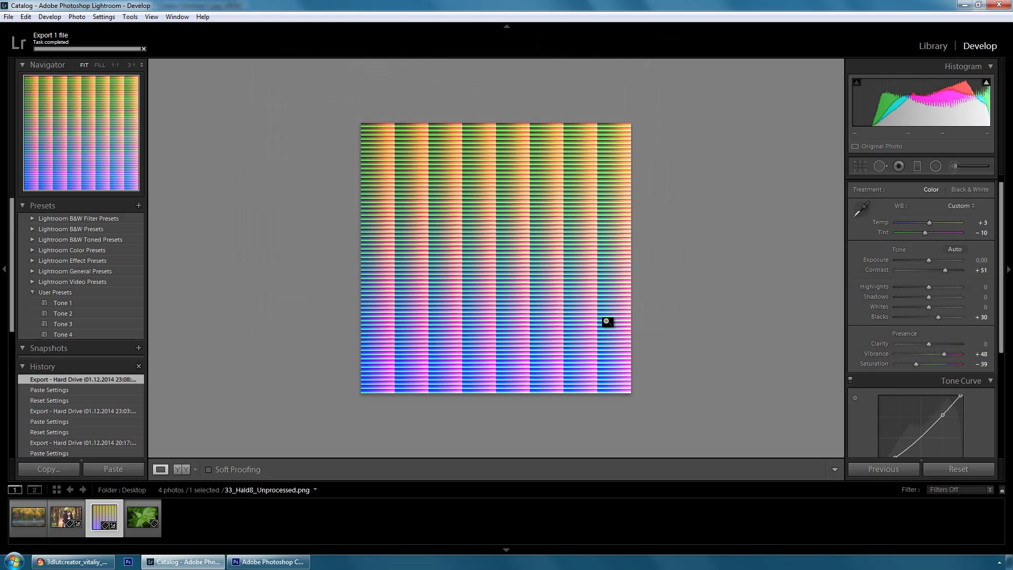
click(73, 561)
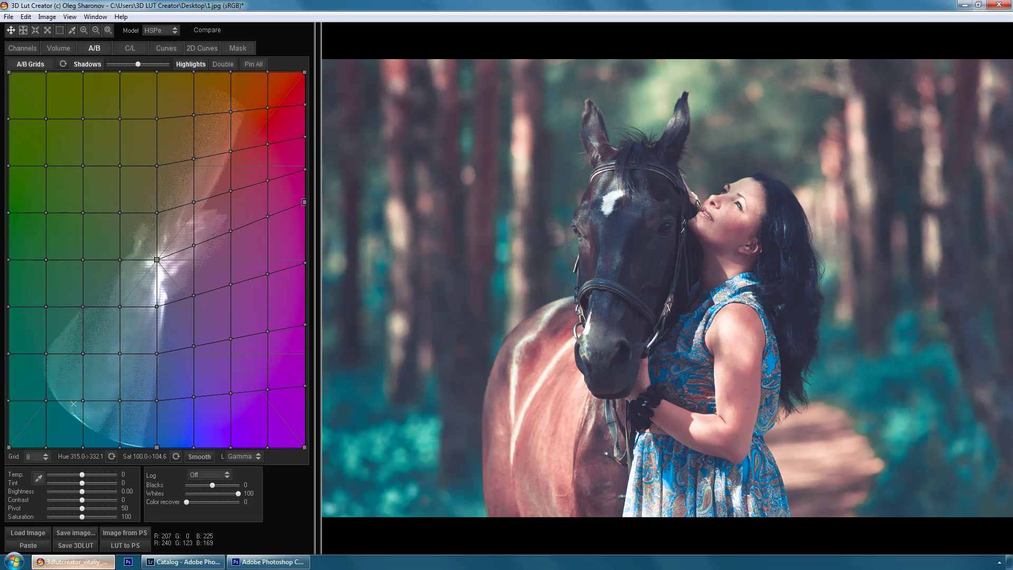
Reset the A/B grid and load Tone 2_Hald.tif as the external LUT
click(61, 65)
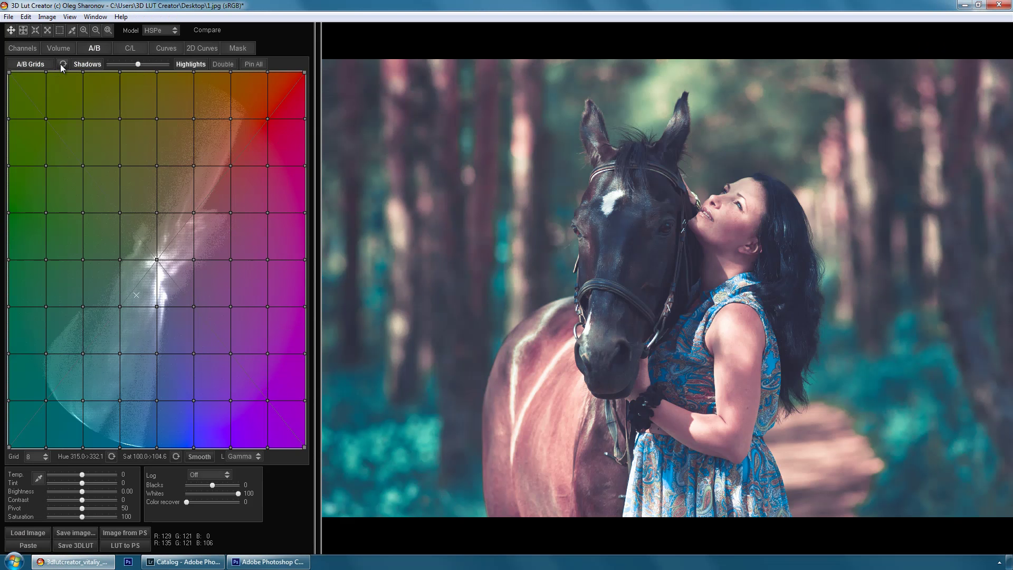
click(233, 49)
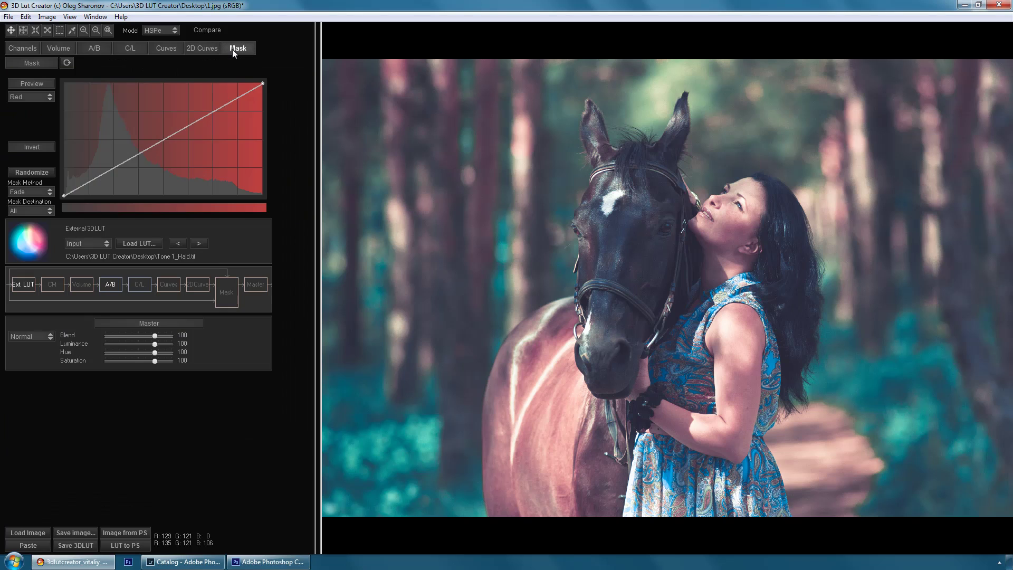
click(135, 244)
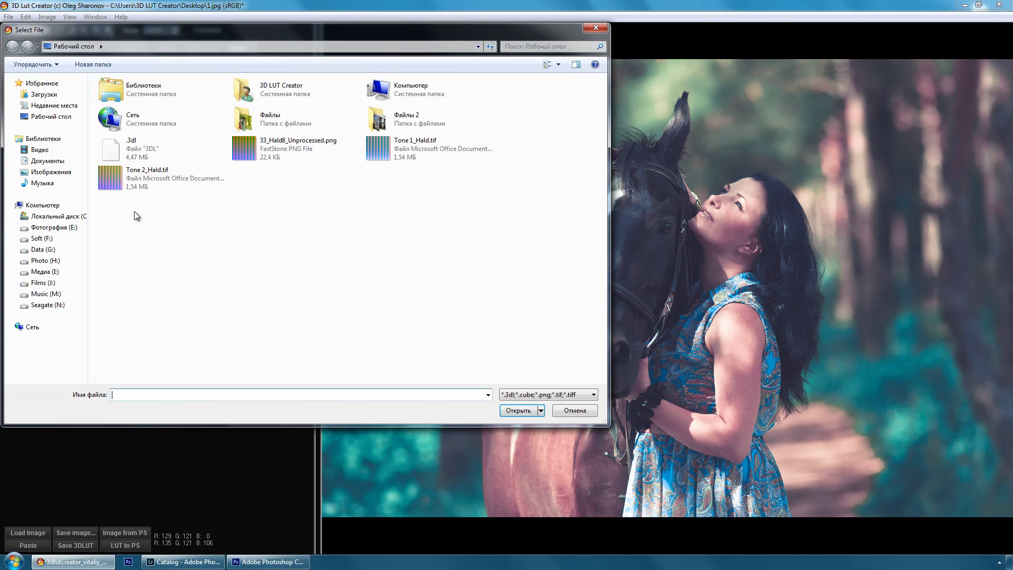
double_click(130, 182)
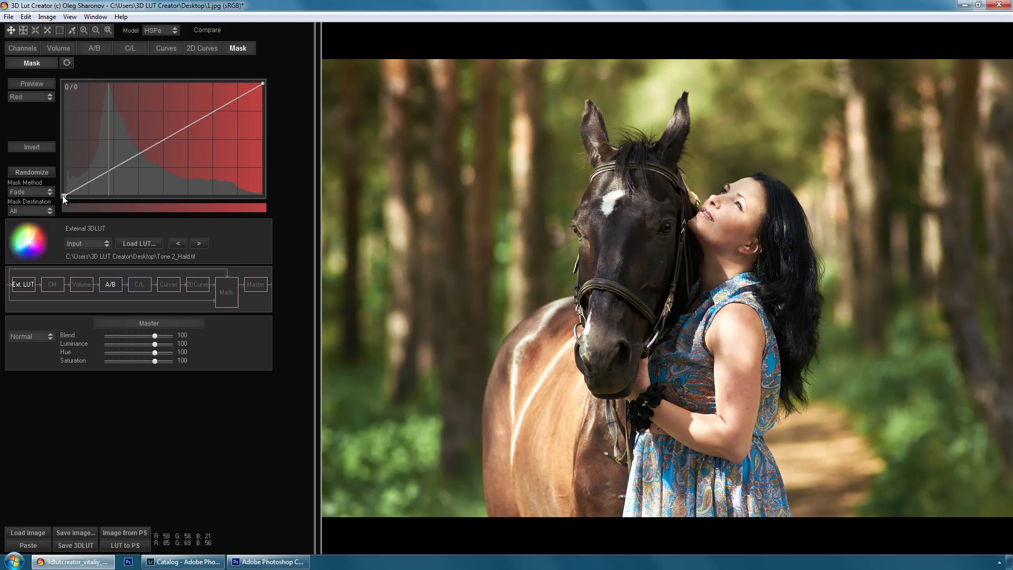
Adjust the mask curve's shadow and highlight endpoints to compare the LUT's strength
drag(64, 196, 64, 84)
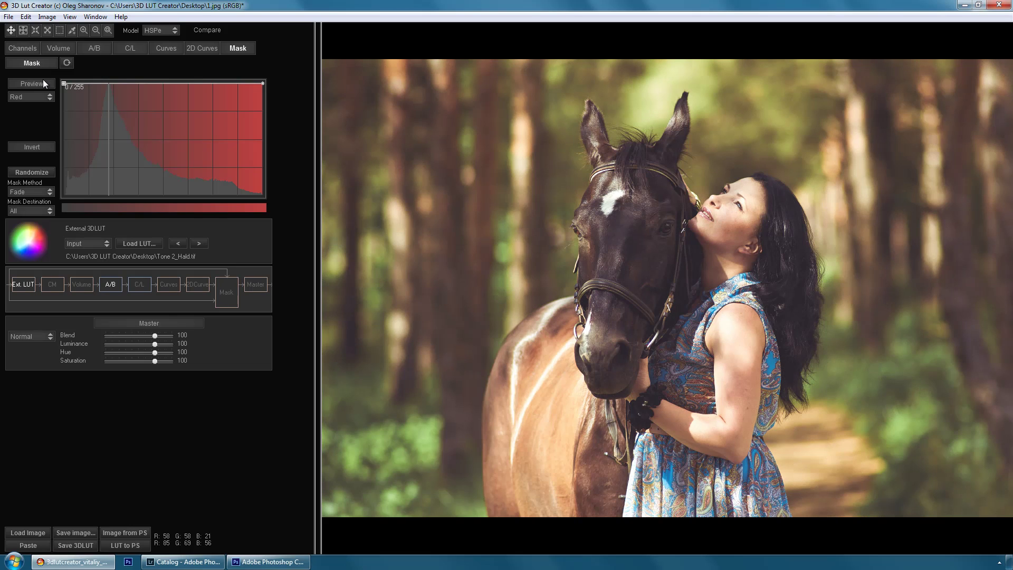
mouse_move(42, 79)
mouse_down()
mouse_move(52, 183)
mouse_move(27, 63)
mouse_up()
mouse_move(262, 83)
mouse_down()
mouse_move(273, 197)
mouse_move(282, 43)
mouse_up()
Back in Lightroom, apply the Tone 3 preset to the lake photo 2.jpg
click(207, 563)
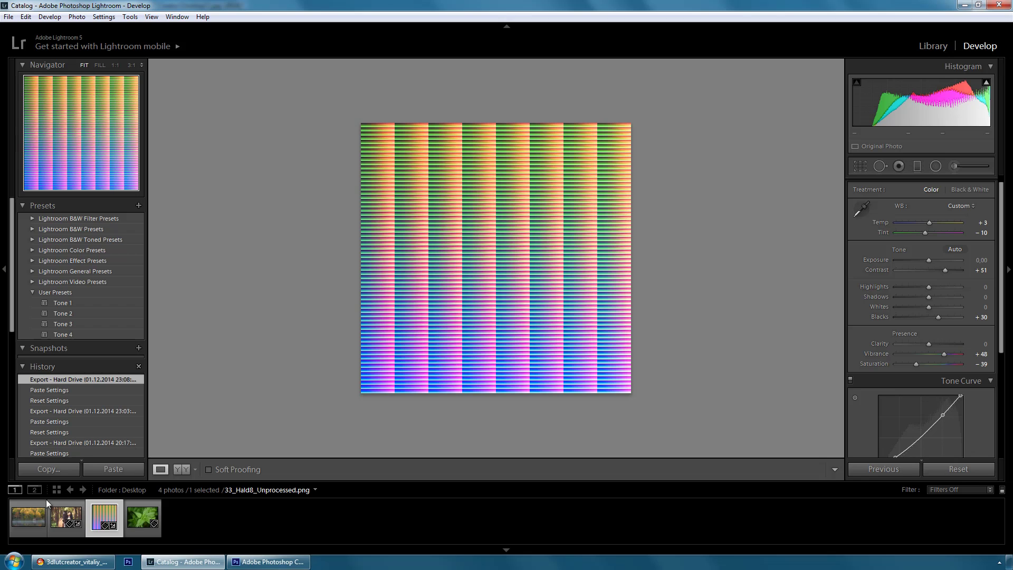
click(27, 520)
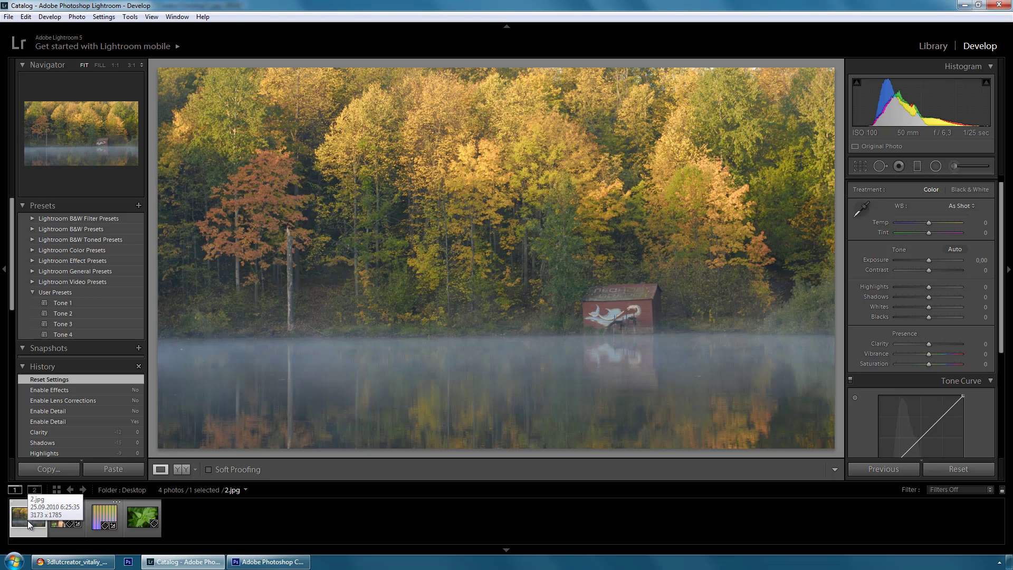
click(84, 324)
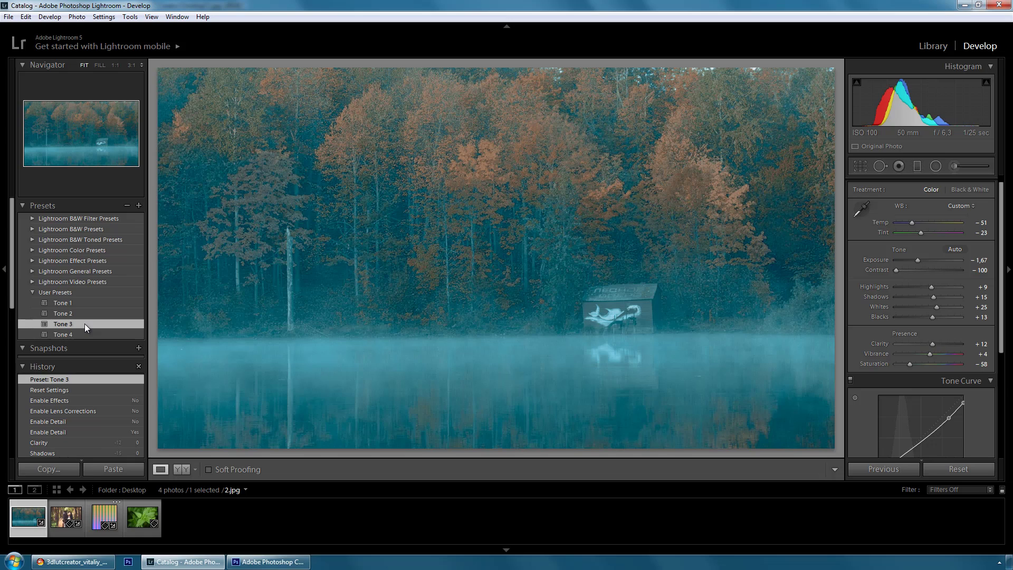
Zero Highlights, Shadows and Clarity, and turn off Lens Corrections and Effects
double_click(933, 287)
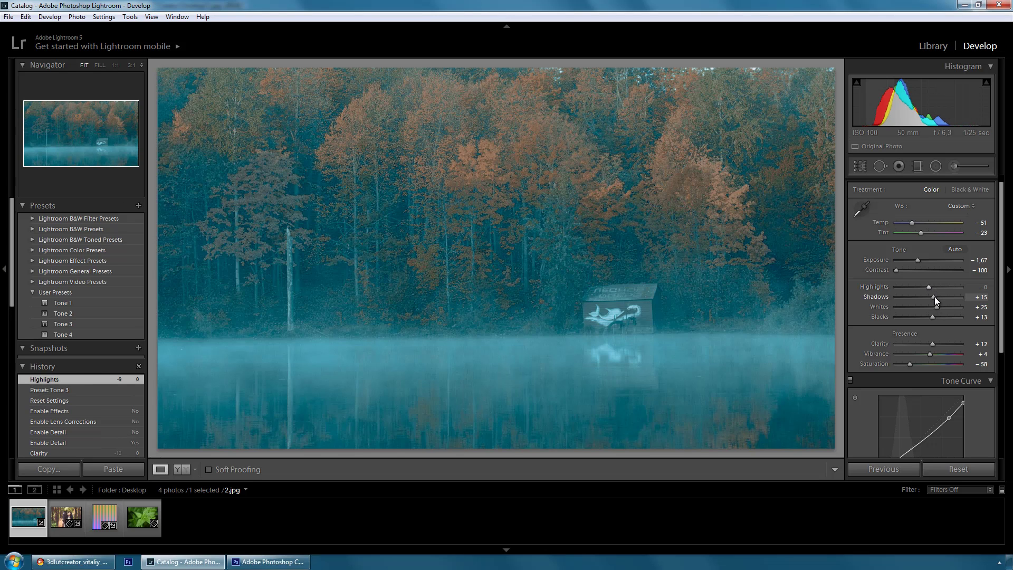
double_click(934, 298)
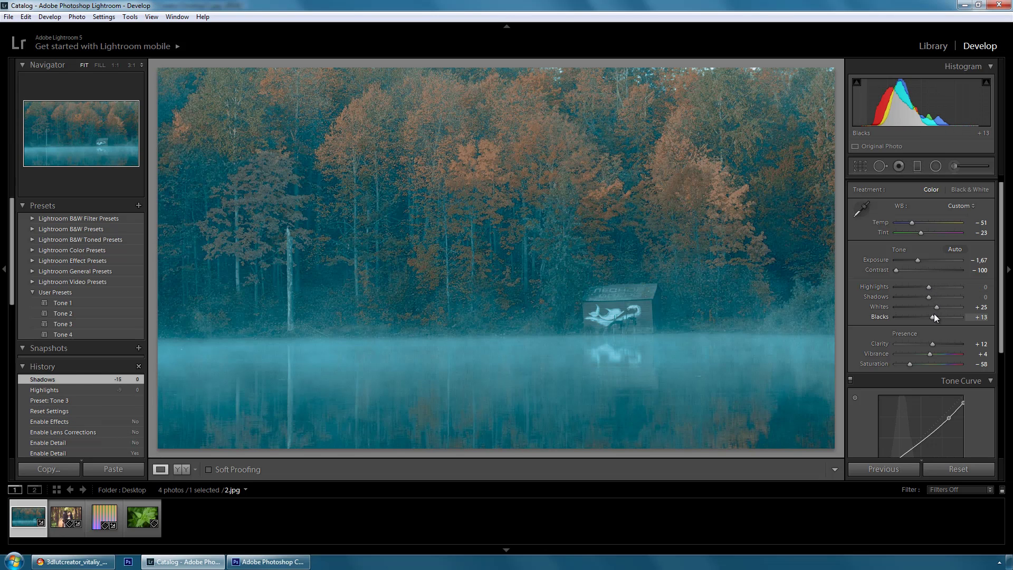
double_click(933, 343)
scroll(998, 313, down, 3)
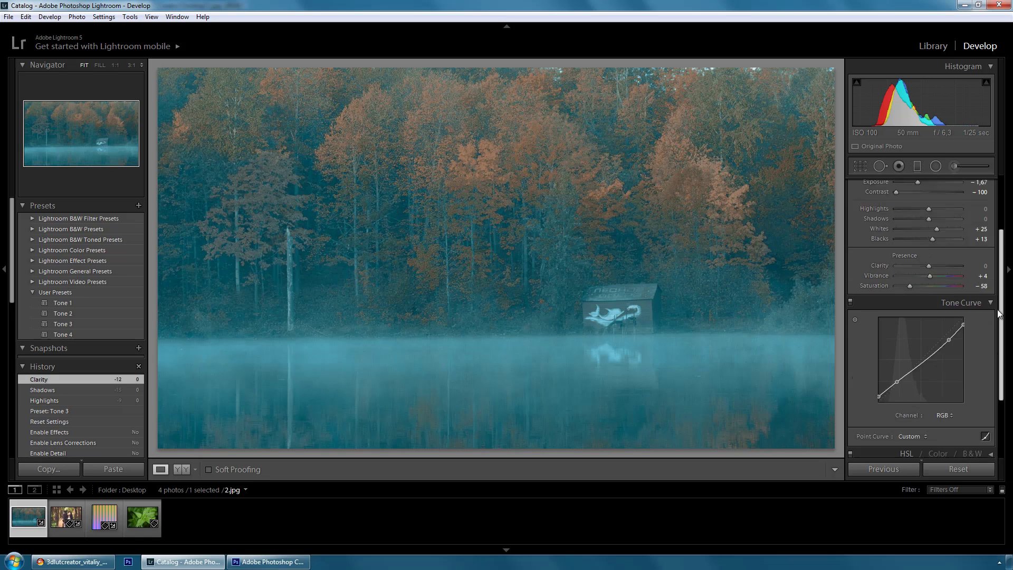
scroll(998, 313, down, 2)
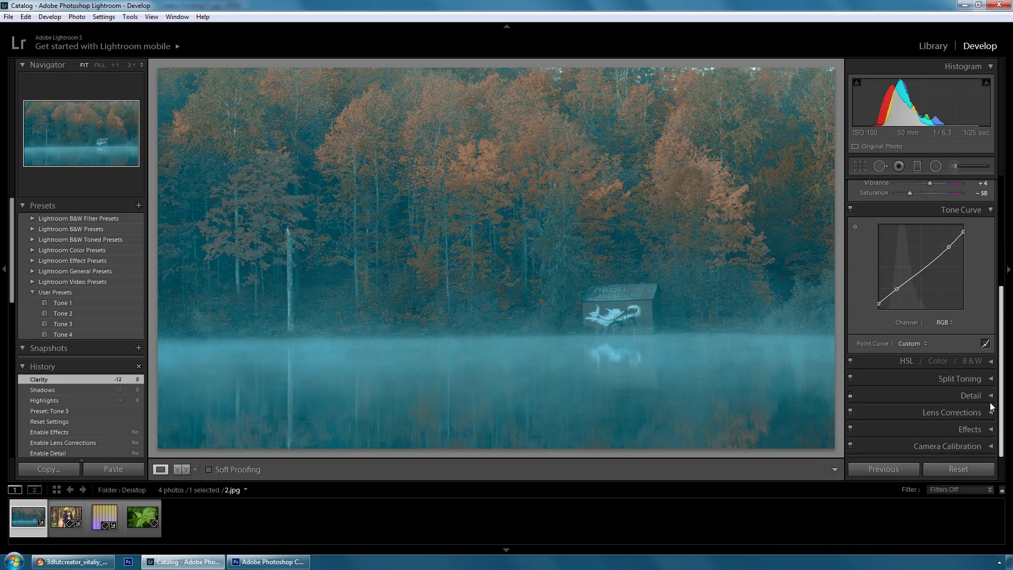
click(849, 411)
click(849, 428)
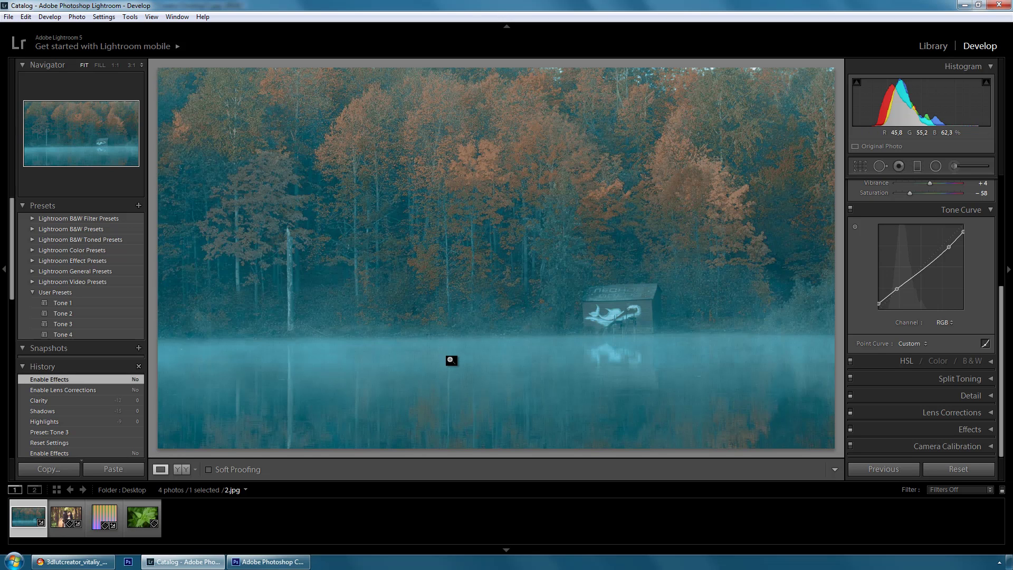
Copy the lake photo's develop settings and reopen the 33_Hald8_Unprocessed.png grid
key(ctrl+shift+c)
click(642, 318)
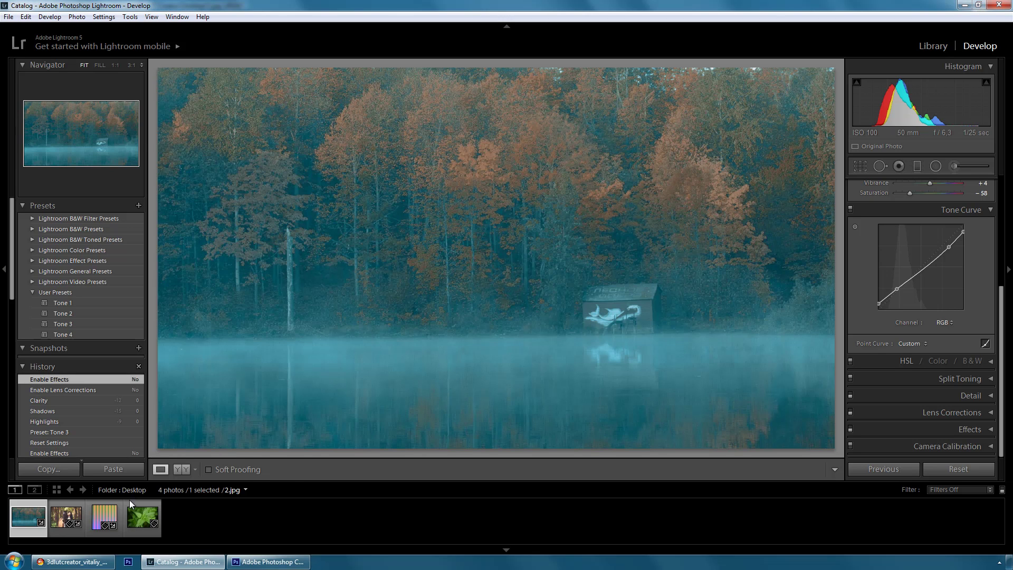
click(114, 514)
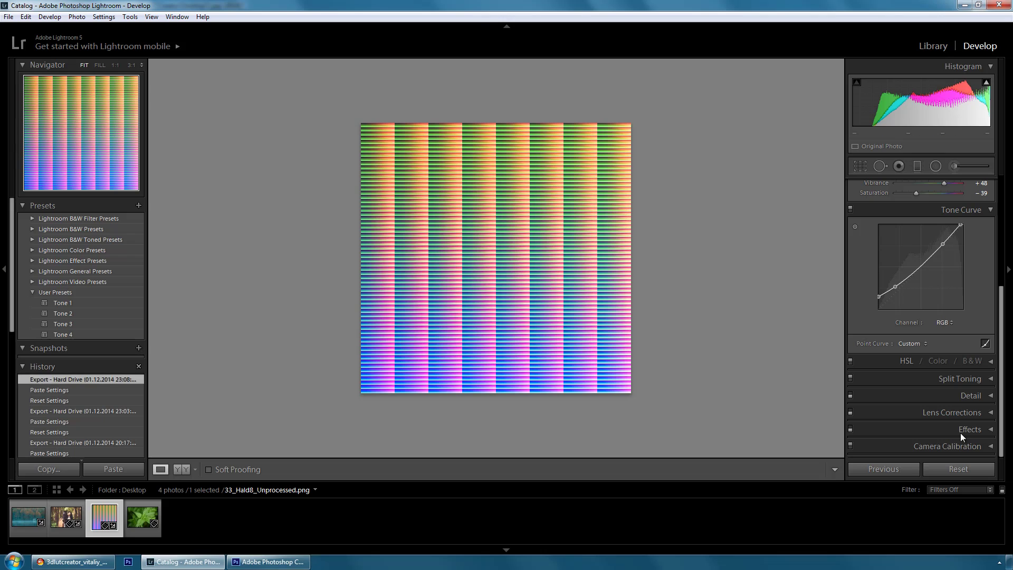
Reset the Hald grid, paste the Tone 3 look, and export it as Tone 3_Hald.tif
click(958, 469)
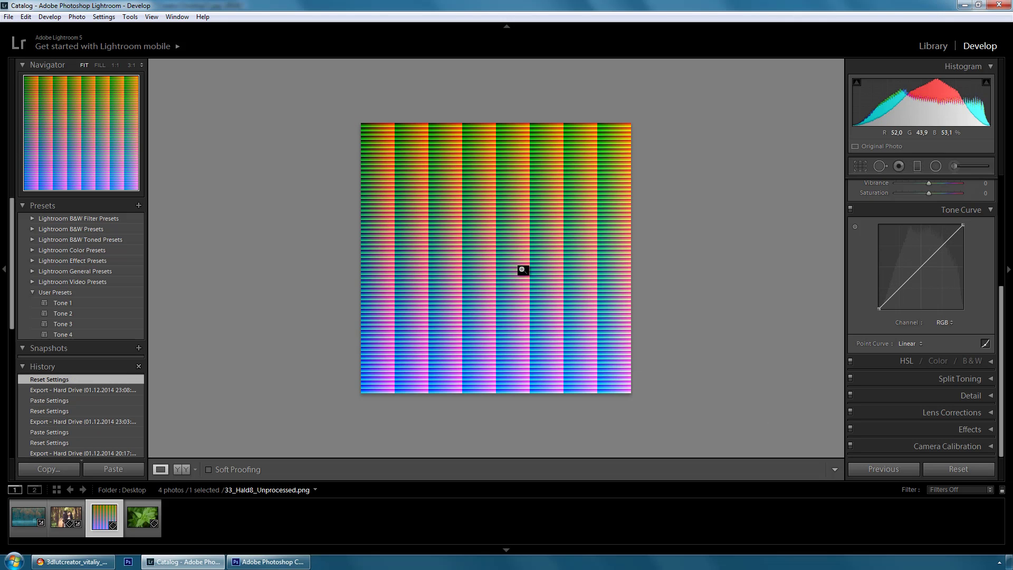
key(ctrl+shift+v)
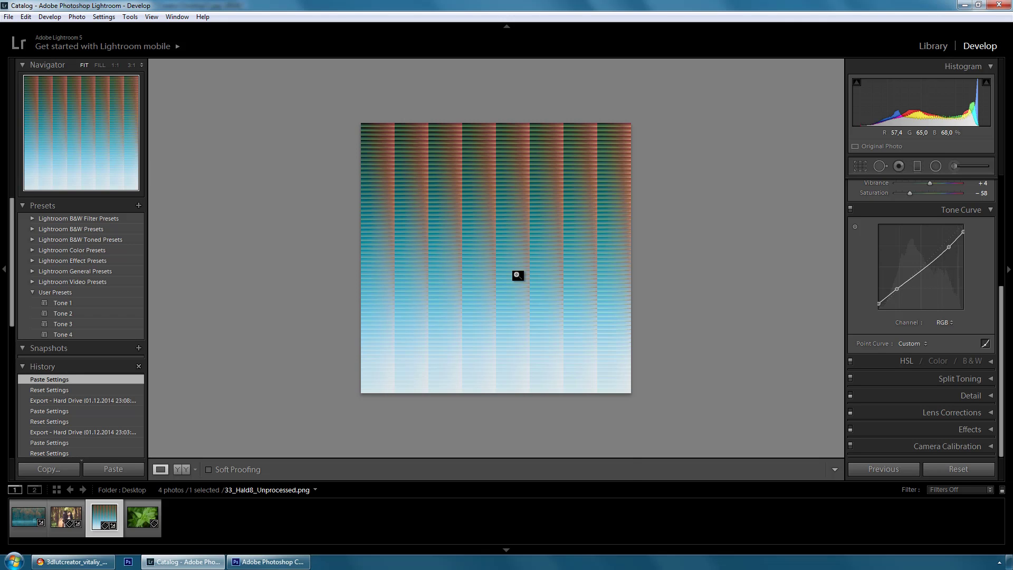
right_click(518, 275)
mouse_move(554, 498)
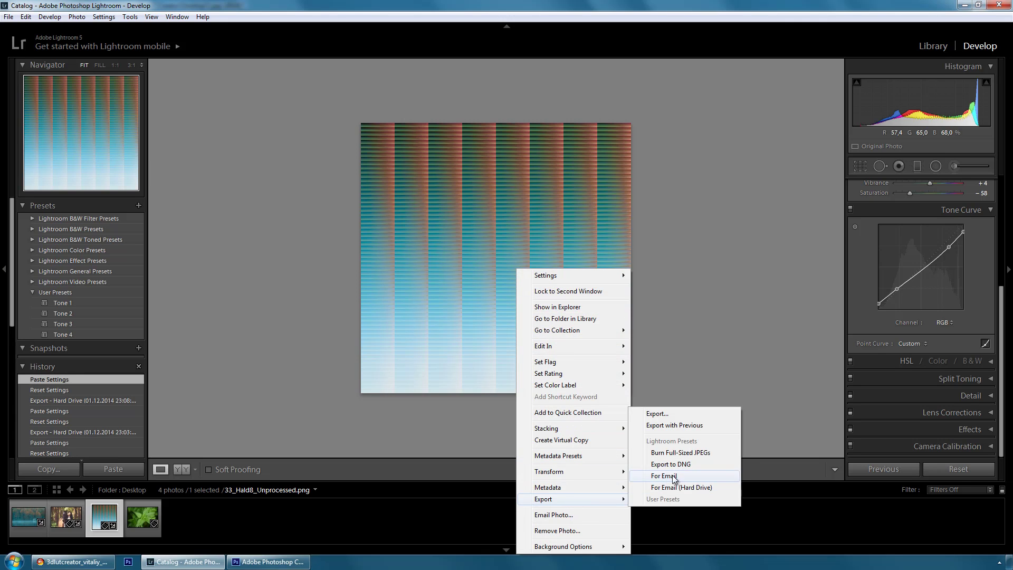
click(682, 414)
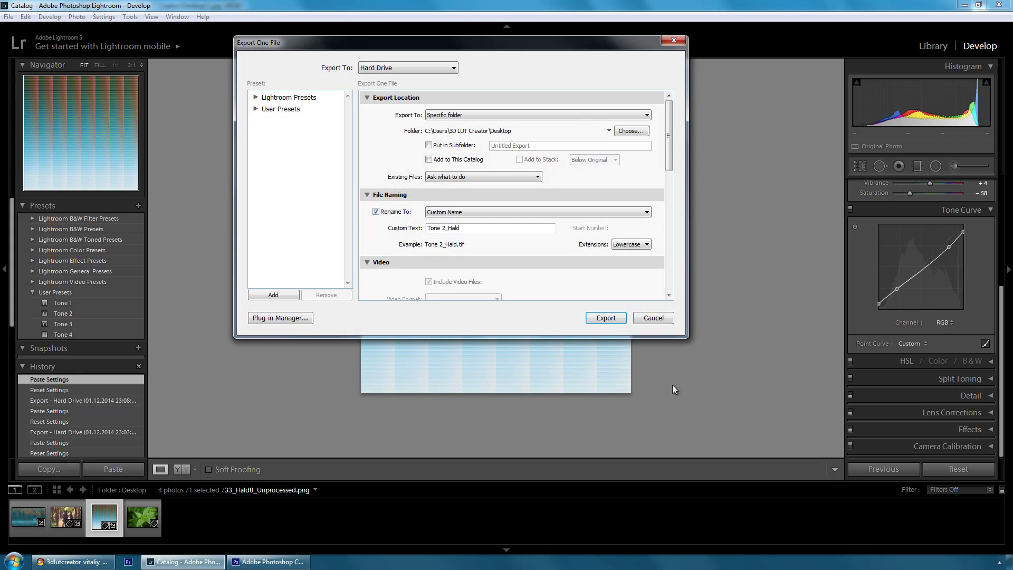
scroll(669, 147, down, 3)
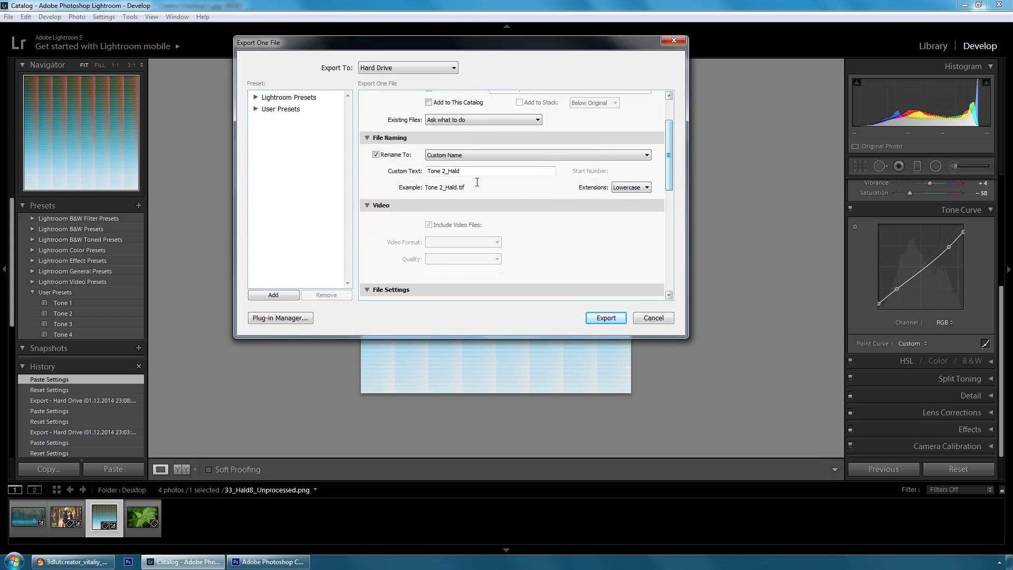
click(438, 171)
key(Delete)
text(3)
click(606, 318)
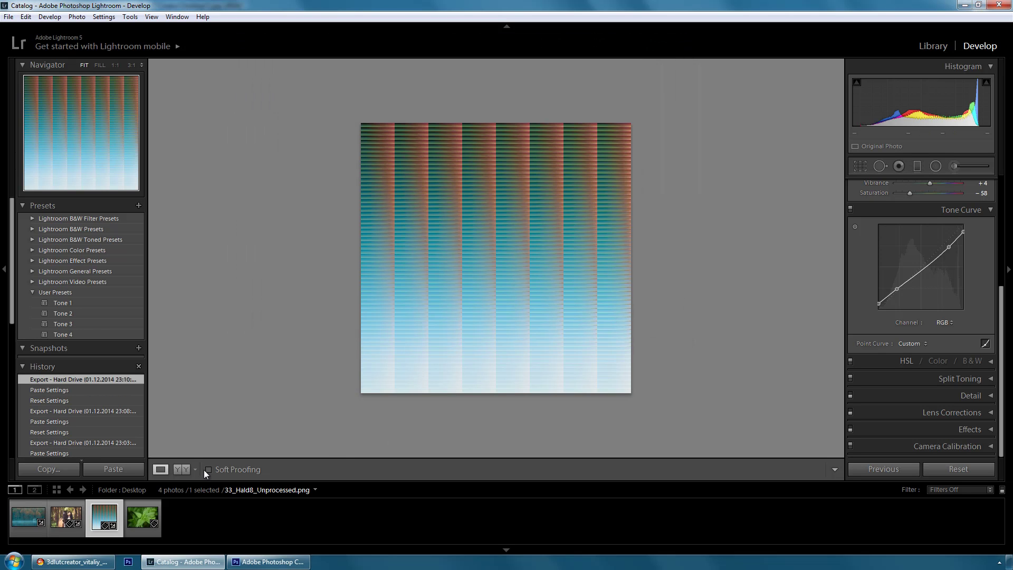
Bring 3D LUT Creator back full-screen and load Tone 3_Hald.tif as the lake photo's external LUT
click(74, 562)
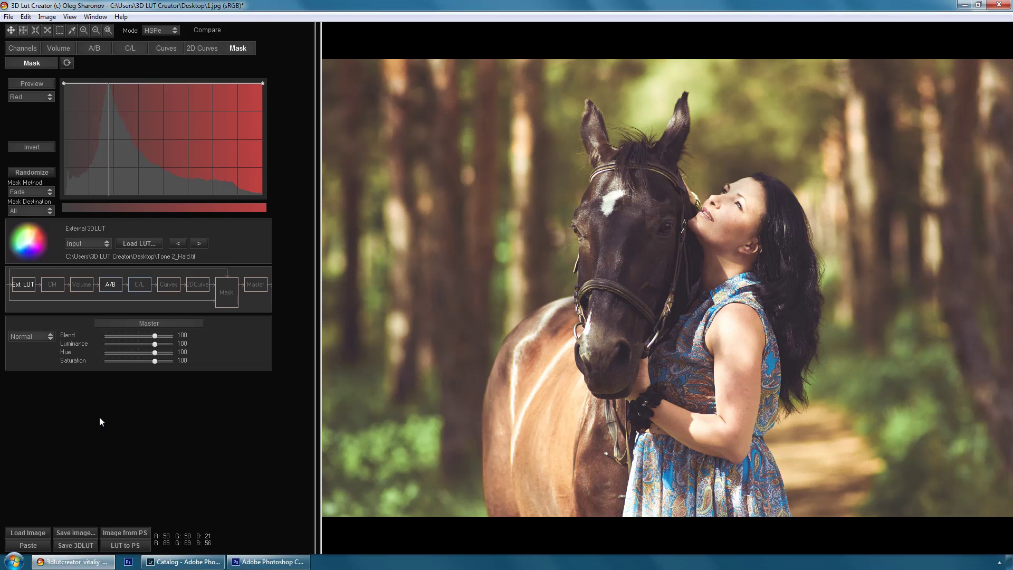
click(978, 5)
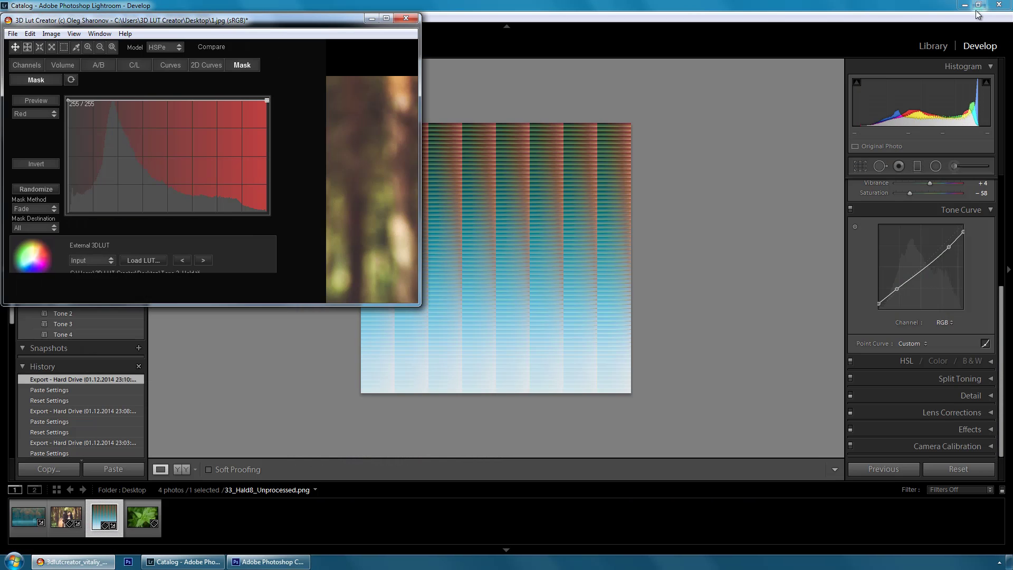
click(964, 4)
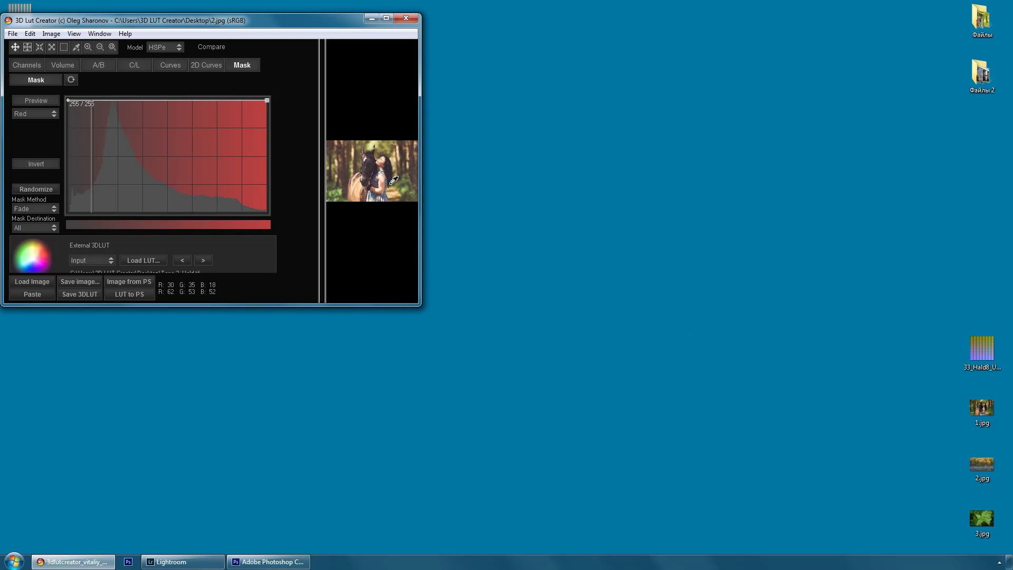
click(386, 21)
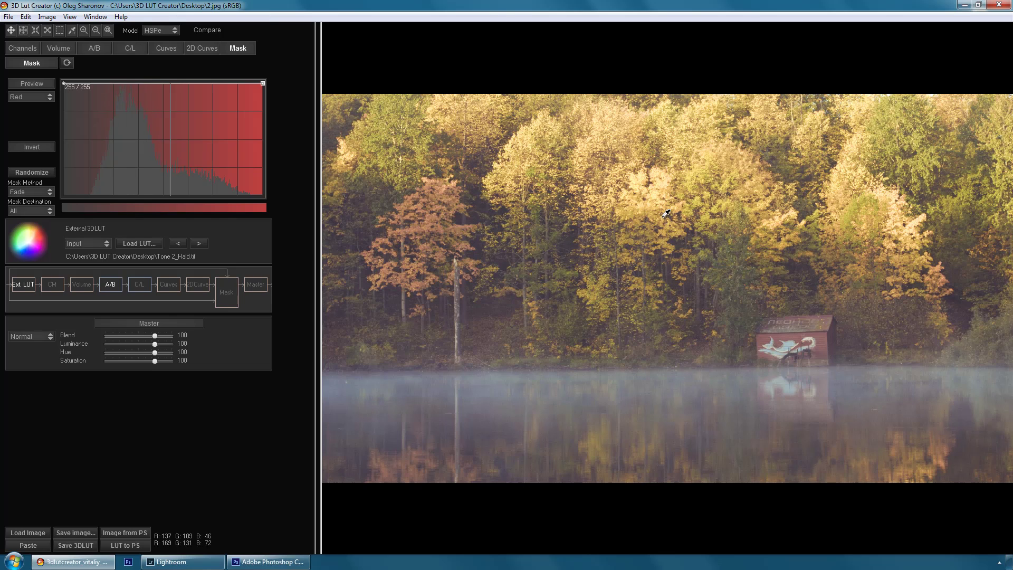
click(139, 245)
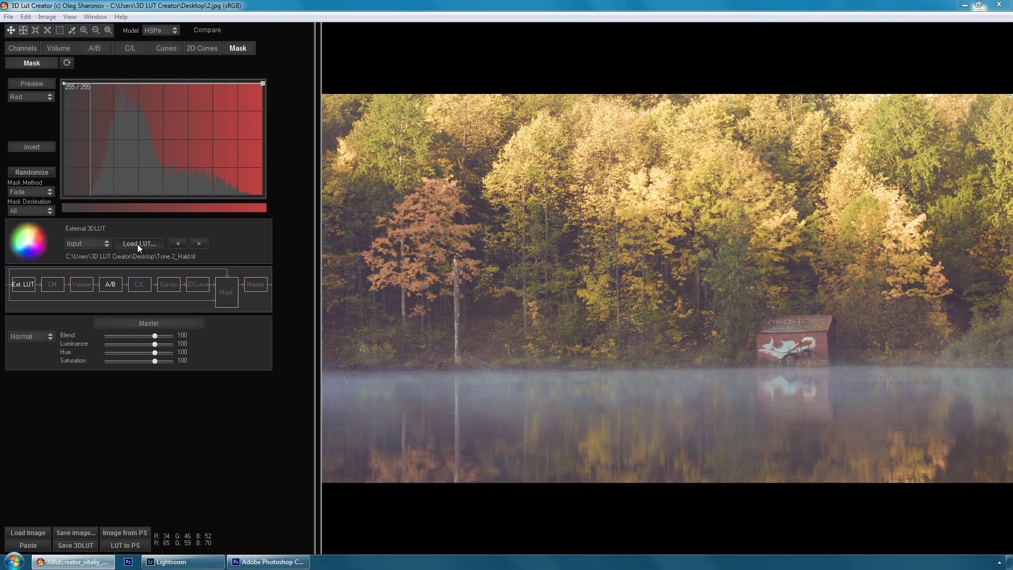
click(247, 181)
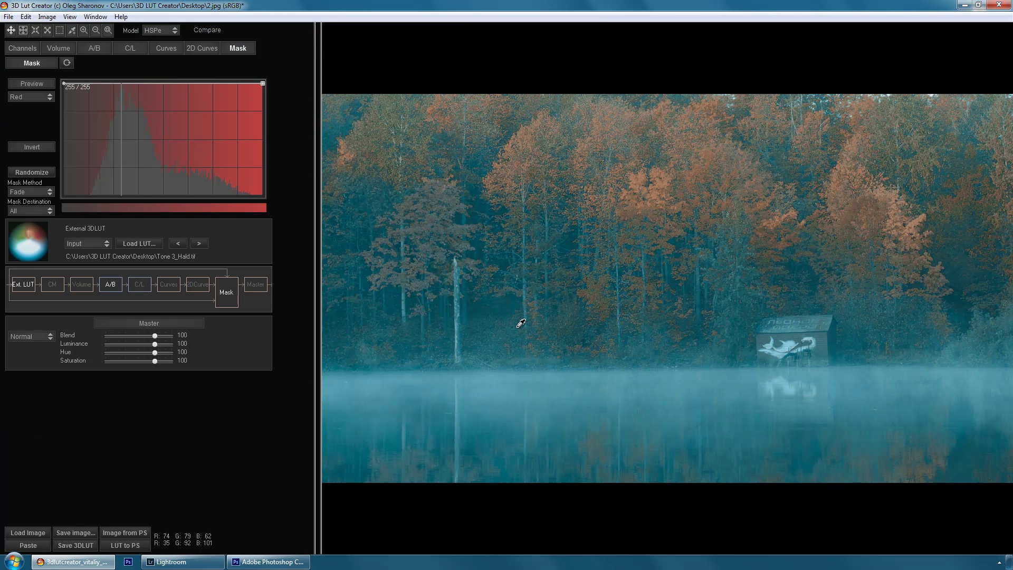
Back in Lightroom, apply the Tone 4 preset to the leaf photo 3.jpg
click(202, 562)
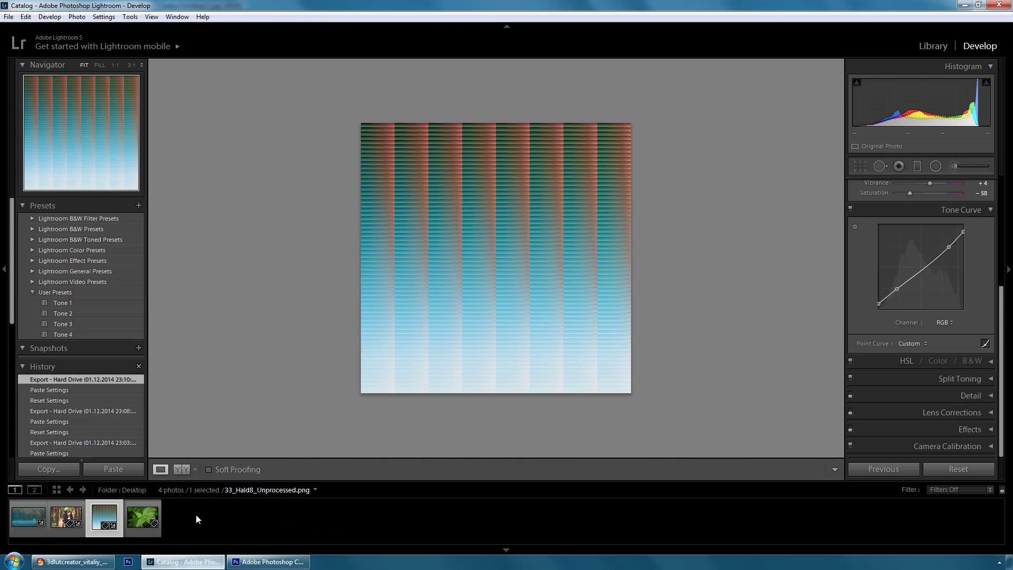
click(141, 512)
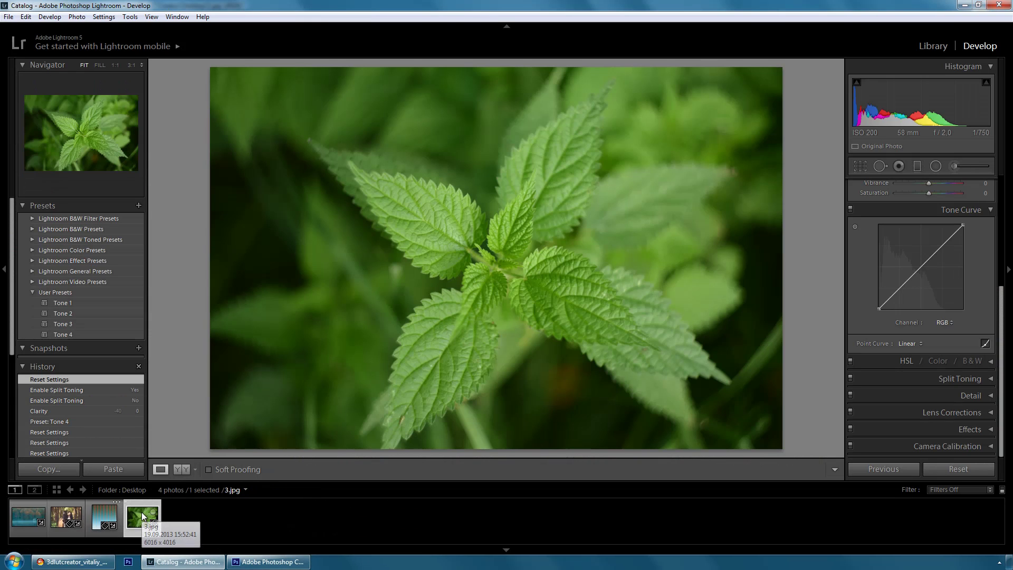
click(84, 335)
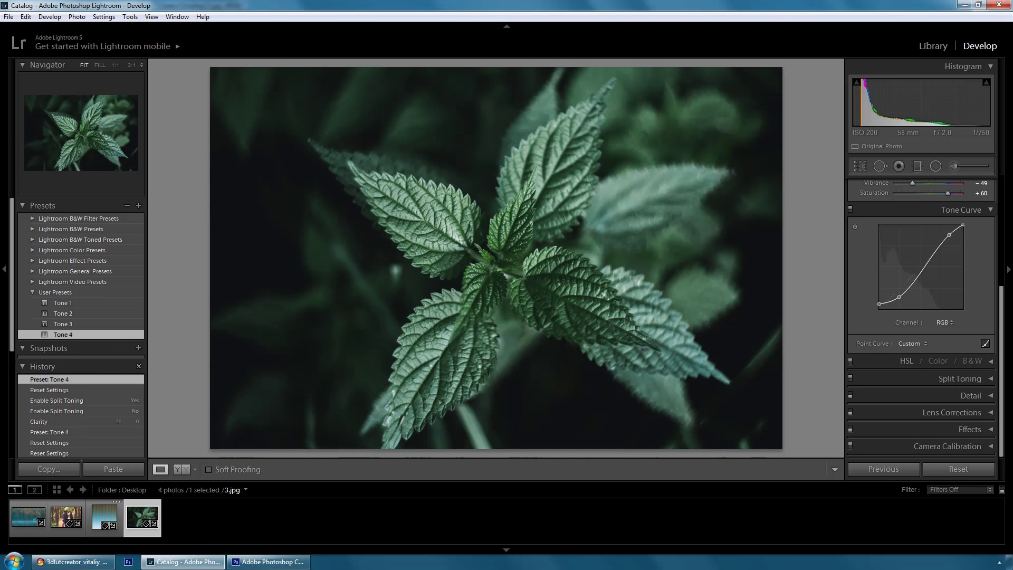
scroll(982, 266, up, 4)
scroll(982, 266, up, 1)
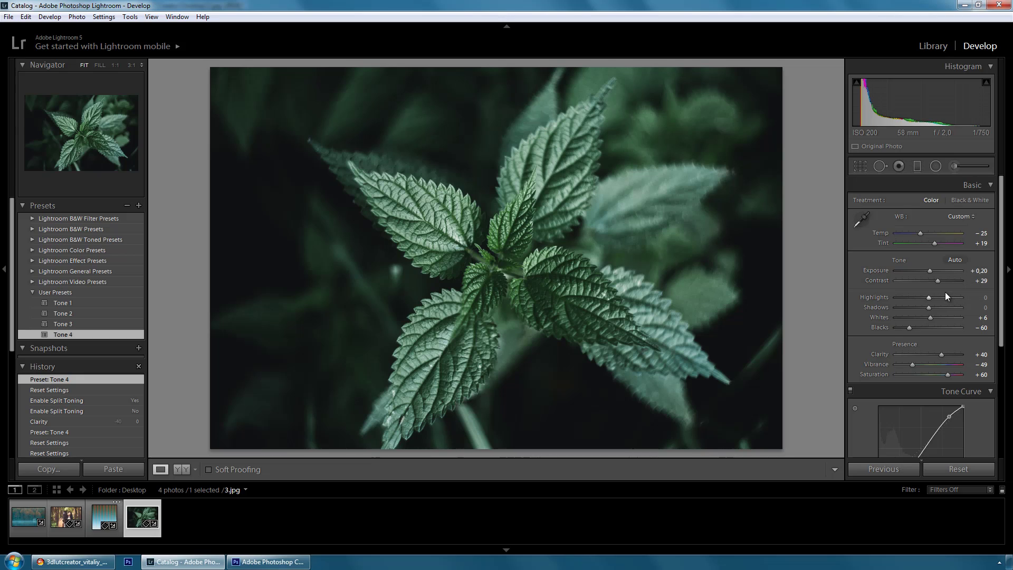
Reset Clarity to 0, copy the settings, and go back to the Hald grid
double_click(941, 354)
drag(1001, 273, 1001, 380)
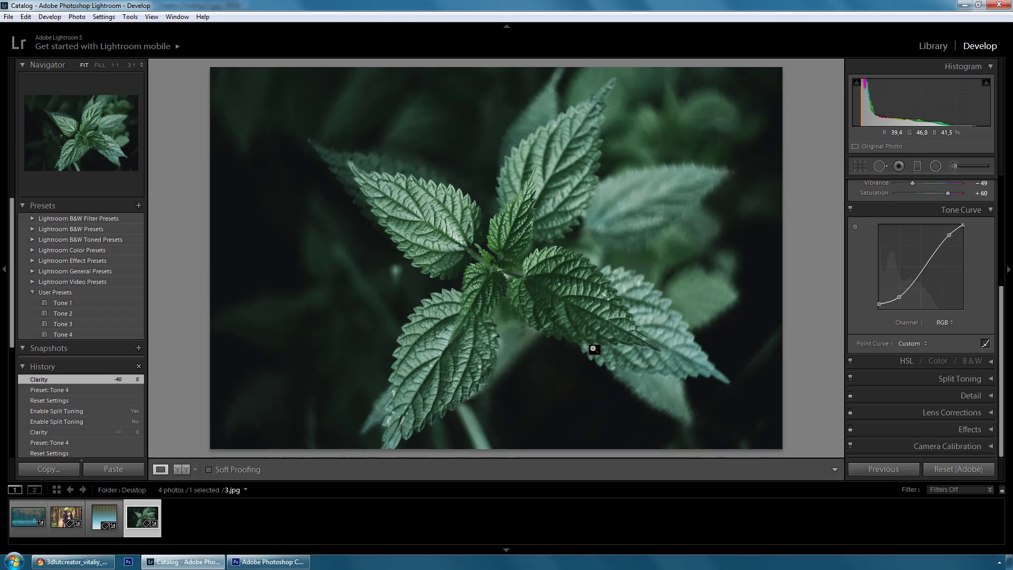
key(ctrl+shift+c)
click(633, 320)
key(Left)
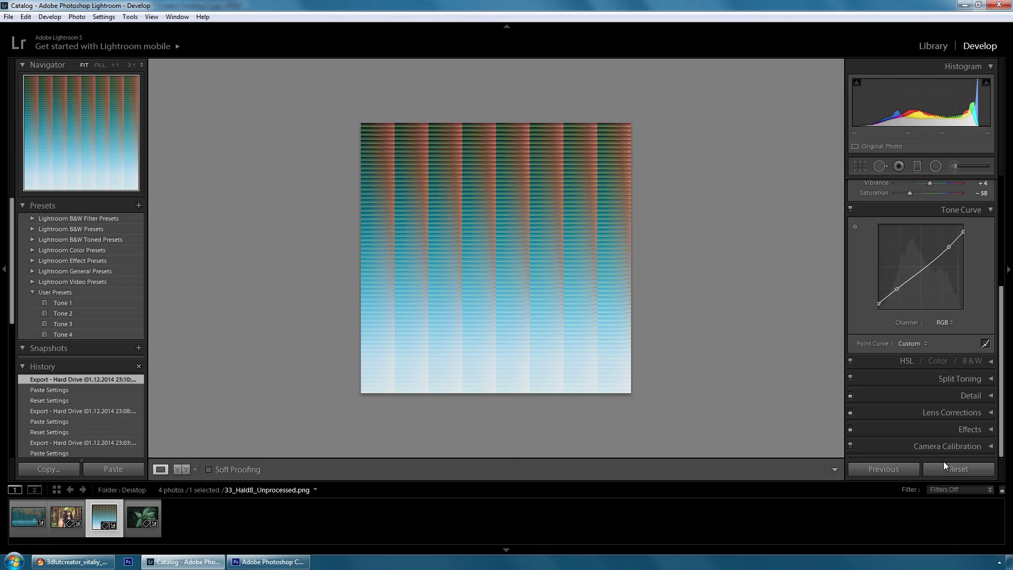
Reset the Hald grid, paste the Tone 4 settings, and export it as Tone 4_Hald.tif
click(945, 467)
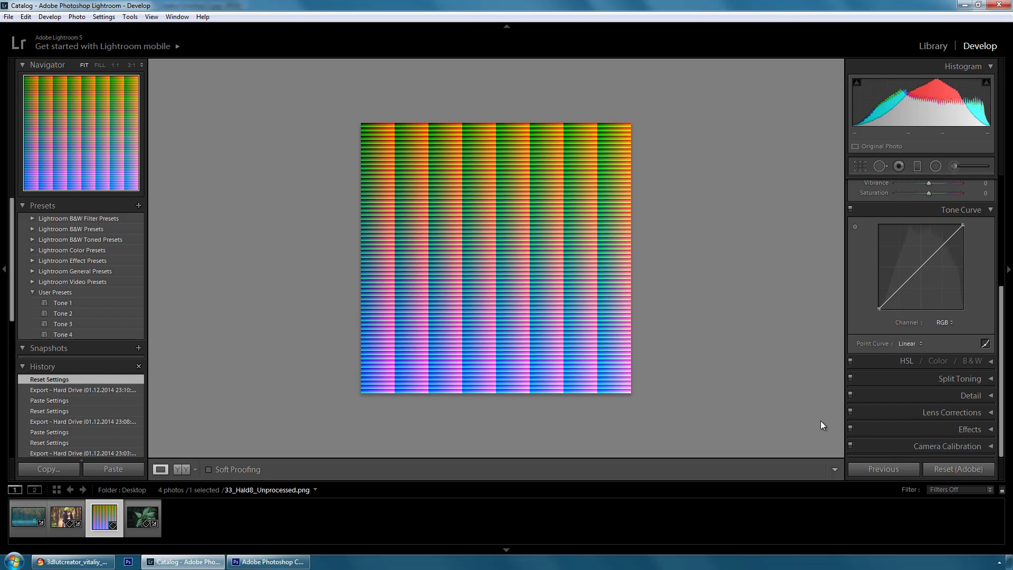
key(ctrl+shift+v)
right_click(531, 266)
mouse_move(585, 496)
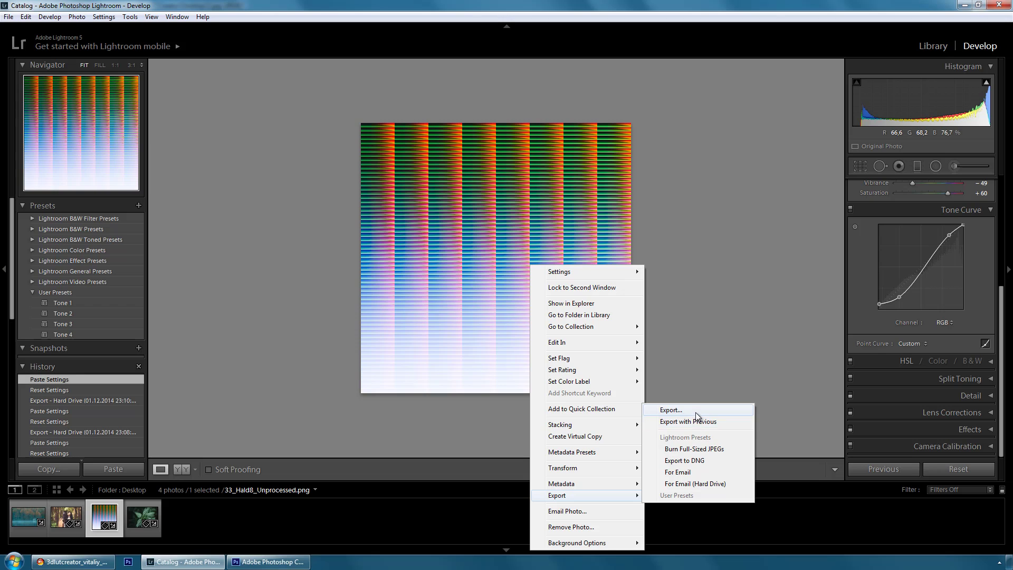
click(695, 415)
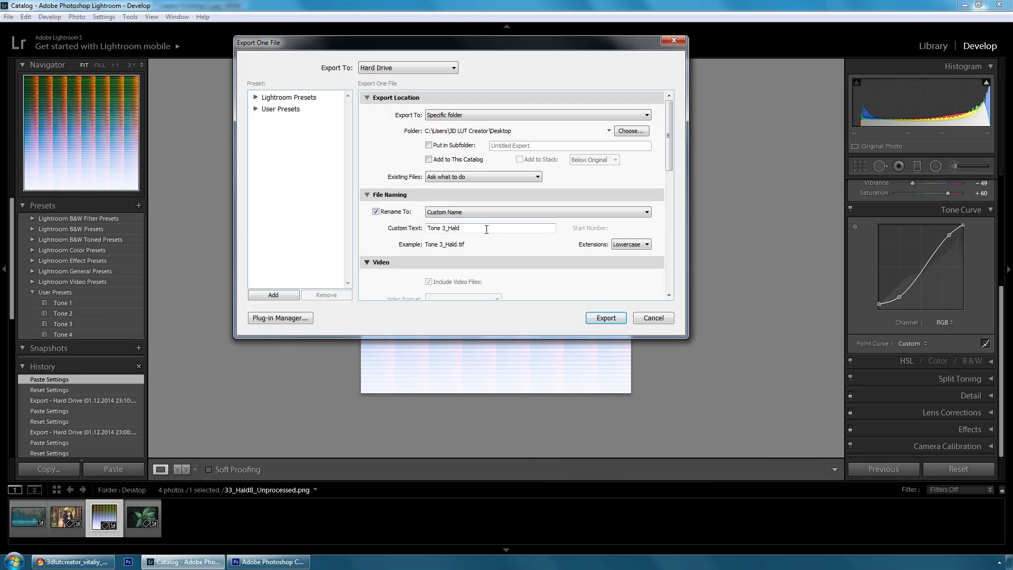
triple_click(443, 228)
click(443, 227)
key(BackSpace)
text(4)
click(603, 317)
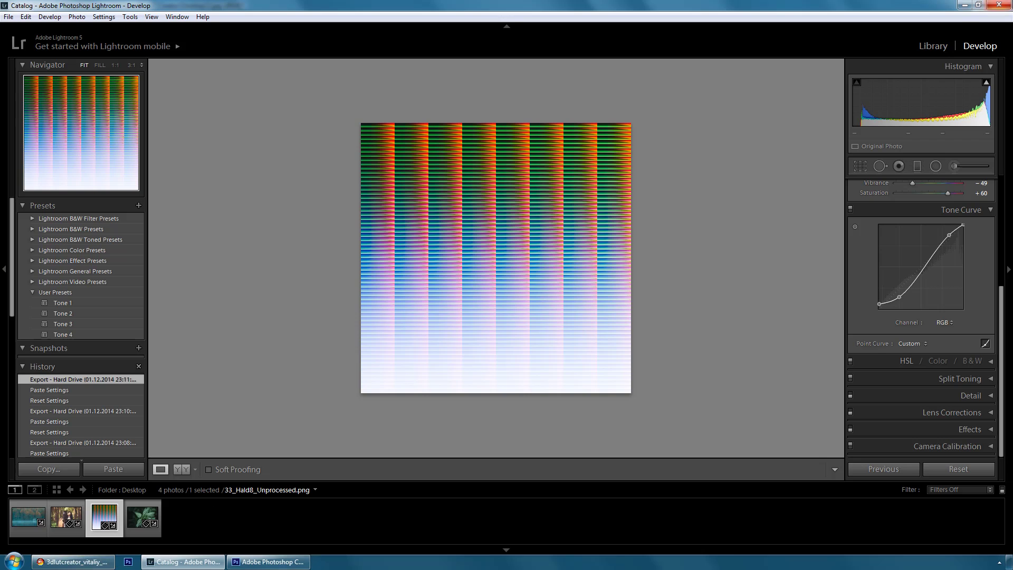
Bring up 3D LUT Creator full-screen with the leaf photo 3.jpg loaded
click(965, 6)
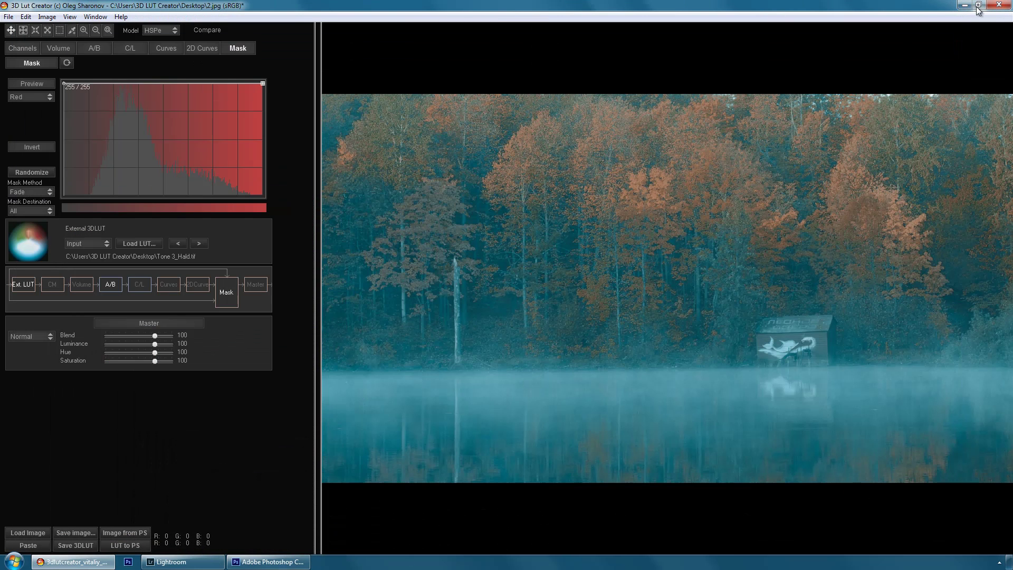
click(978, 5)
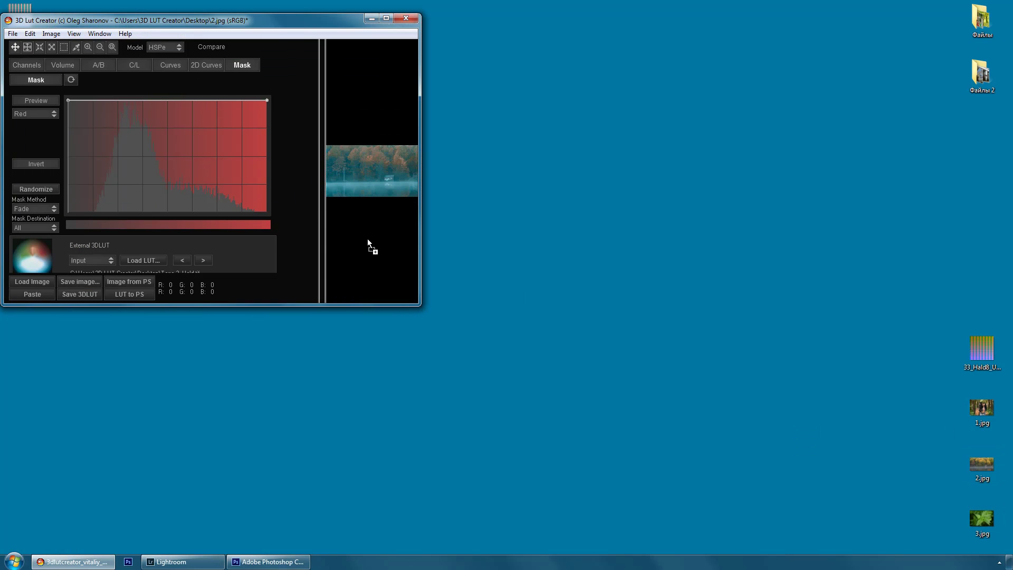
double_click(387, 21)
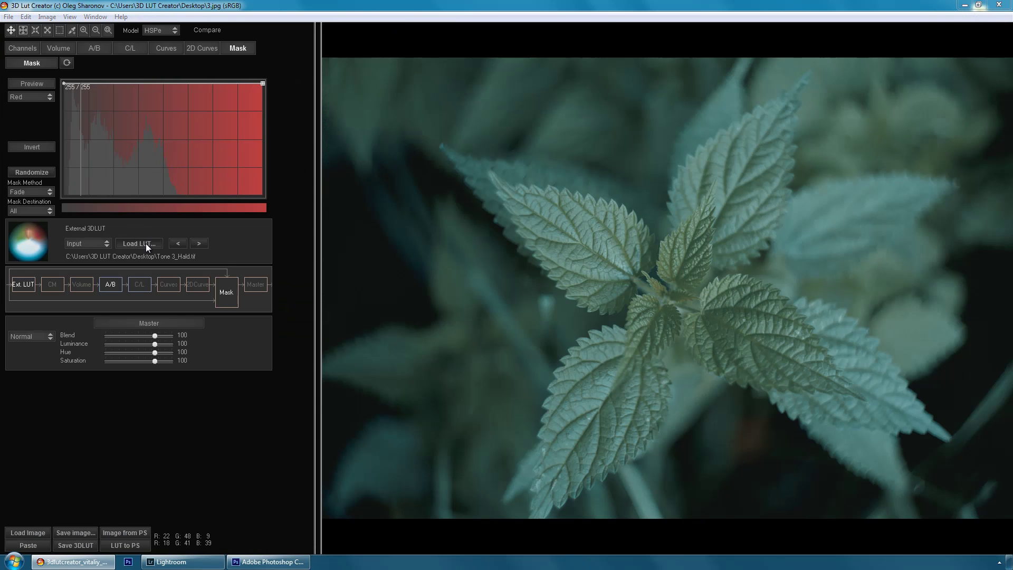
Apply Tone 4_Hald.tif as the external LUT and compare it before/after against the original
click(145, 243)
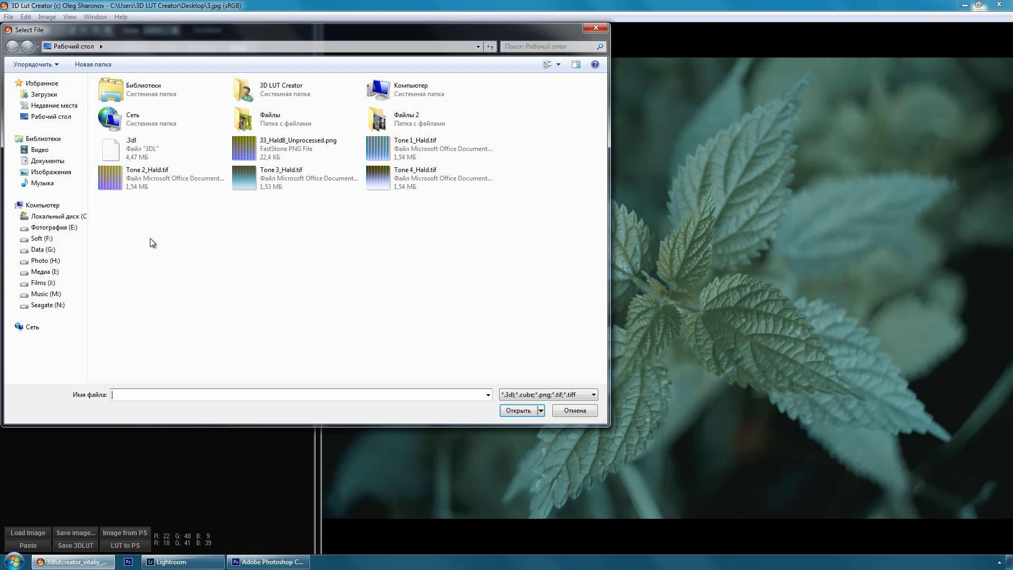
double_click(375, 177)
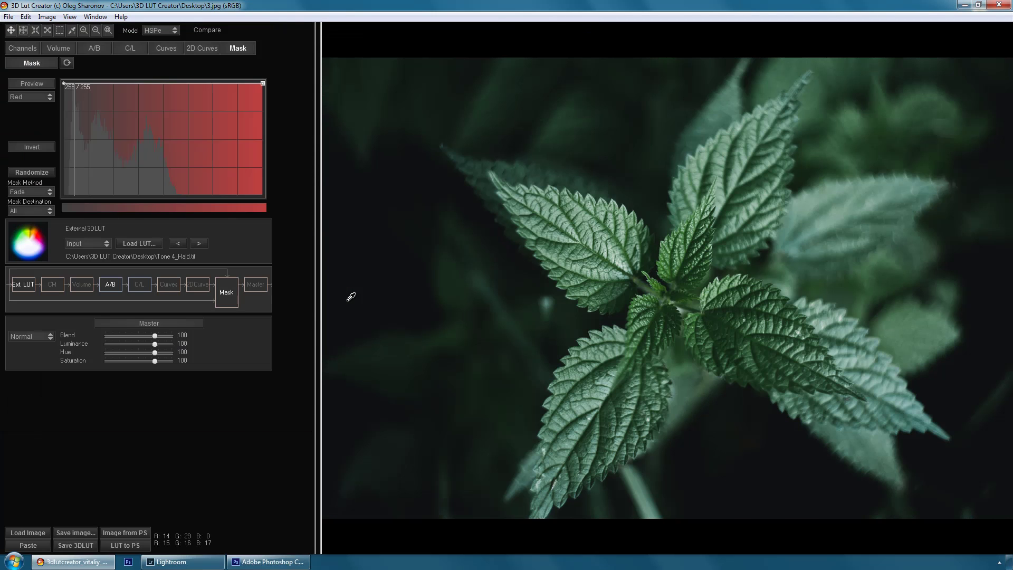
key(c)
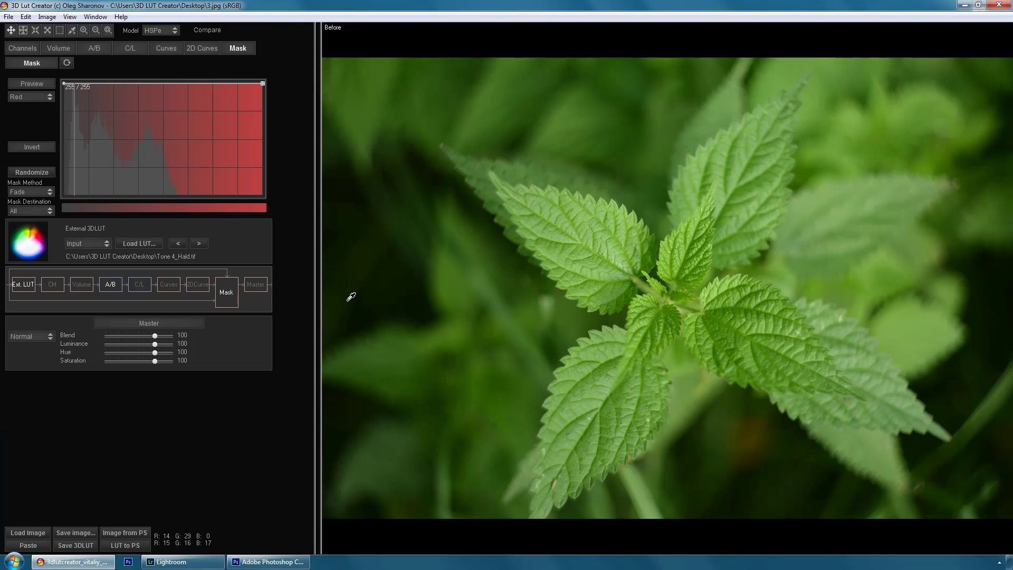
key(c)
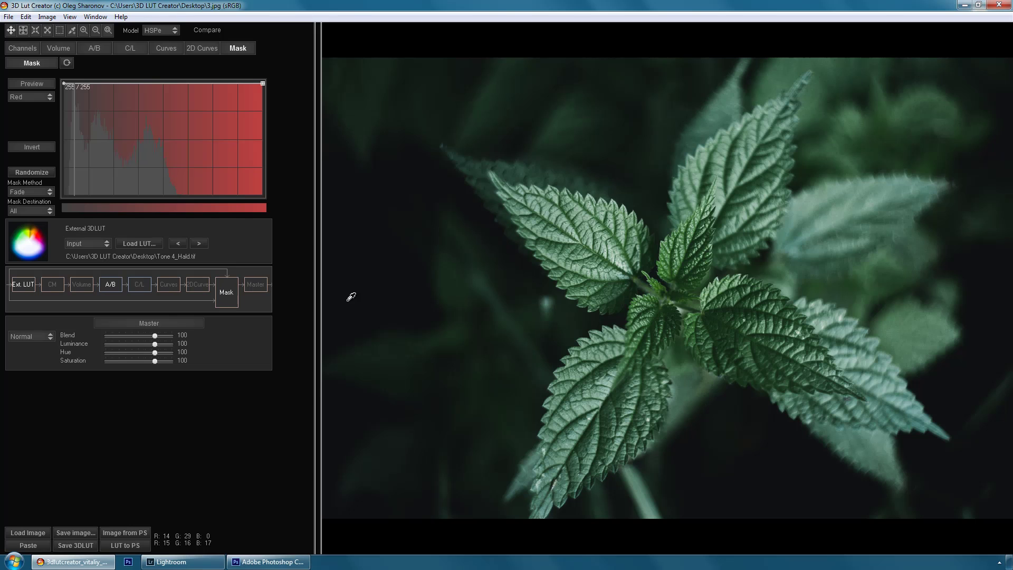
click(965, 7)
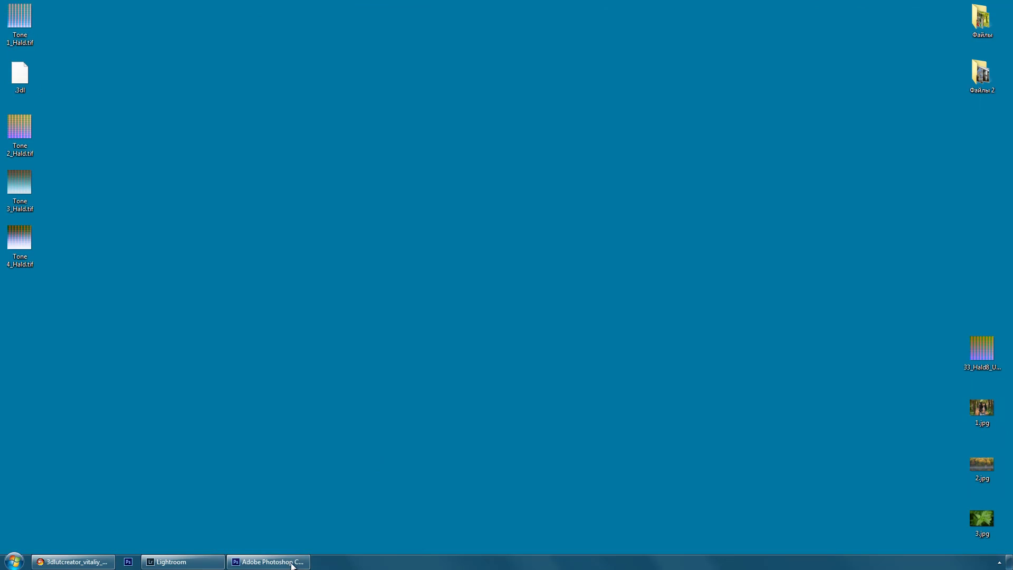
Open 1.jpg full-screen in Photoshop and launch Nik Color Efex Pro 4 on it
click(269, 561)
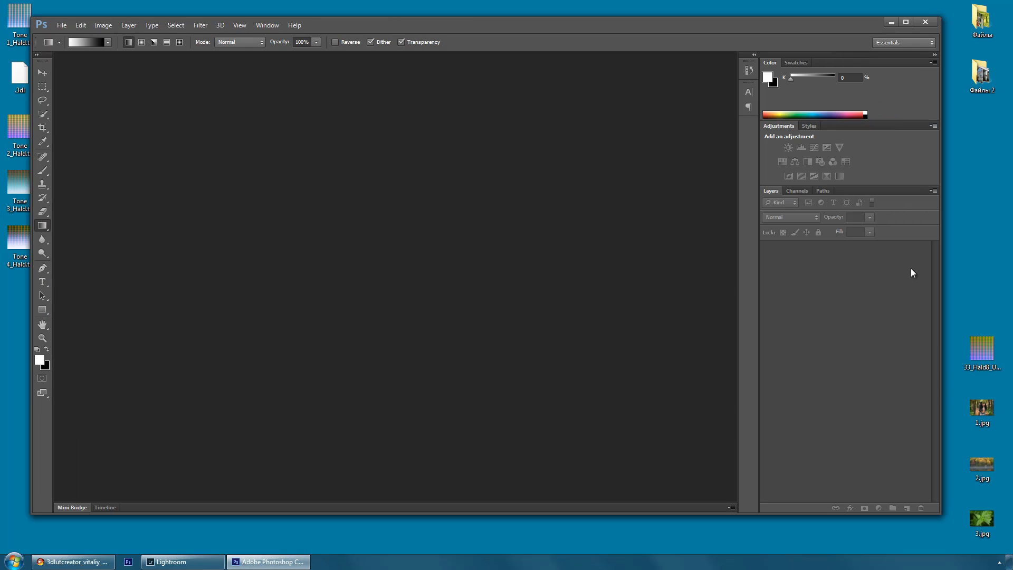
click(979, 5)
drag(988, 412, 446, 323)
click(906, 21)
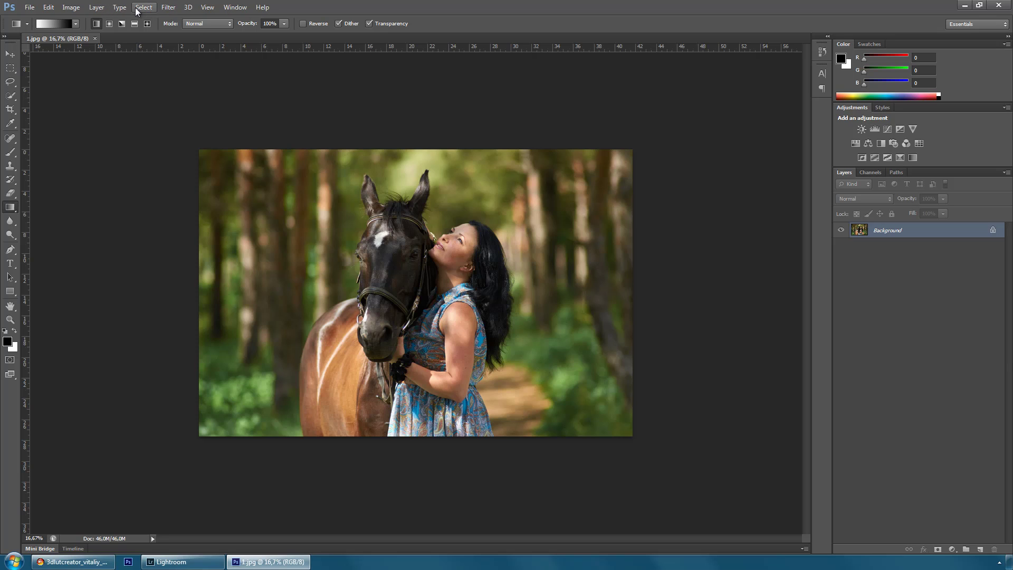
click(165, 9)
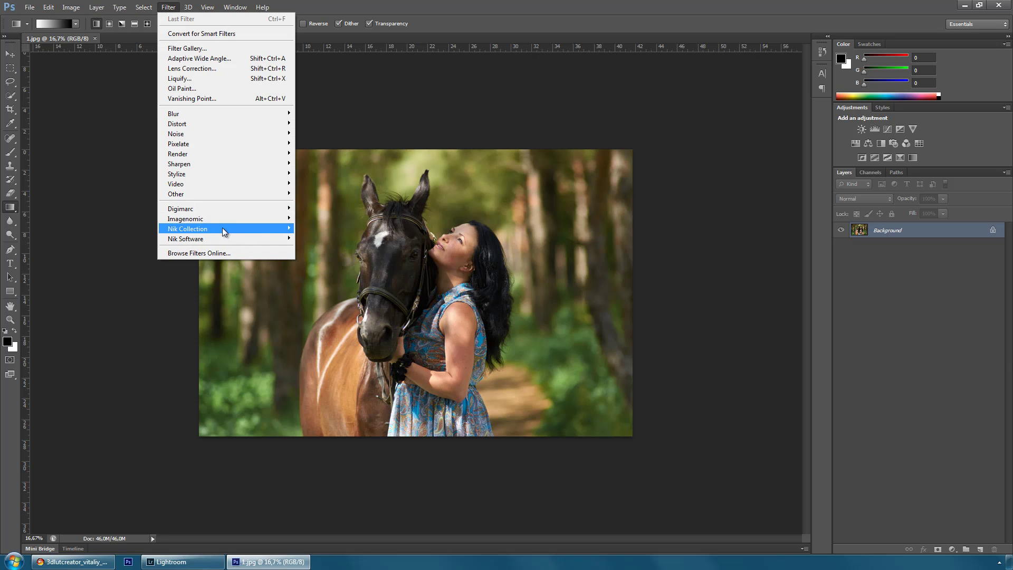
mouse_move(188, 229)
click(346, 233)
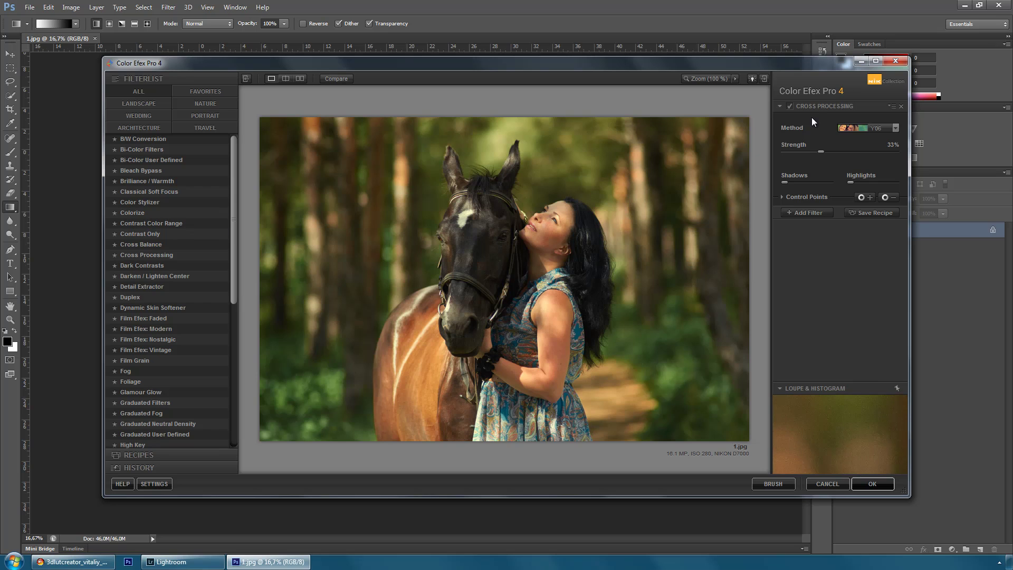
Set Cross Processing to method Y06 and add a second filter slot
click(863, 131)
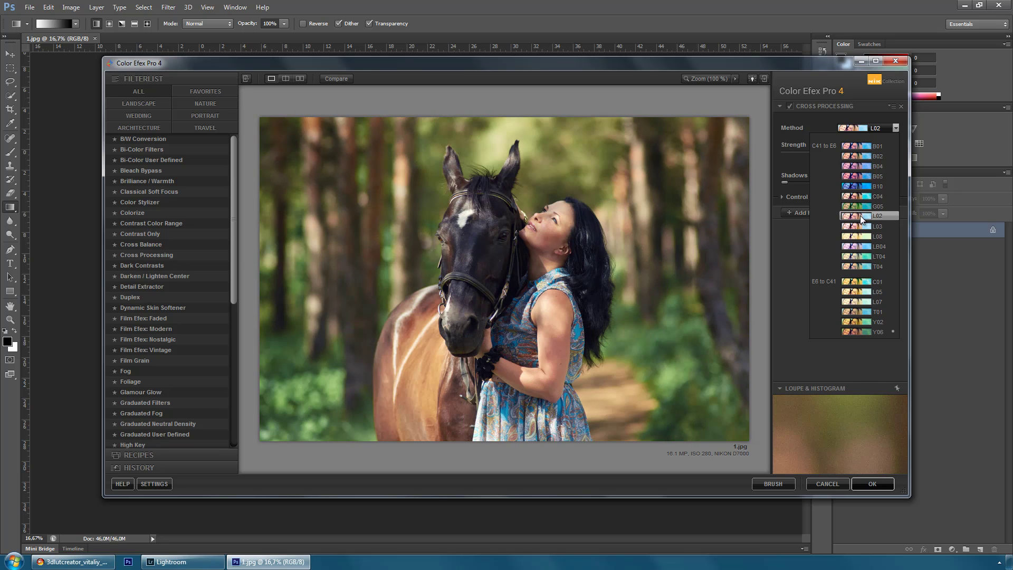
click(854, 328)
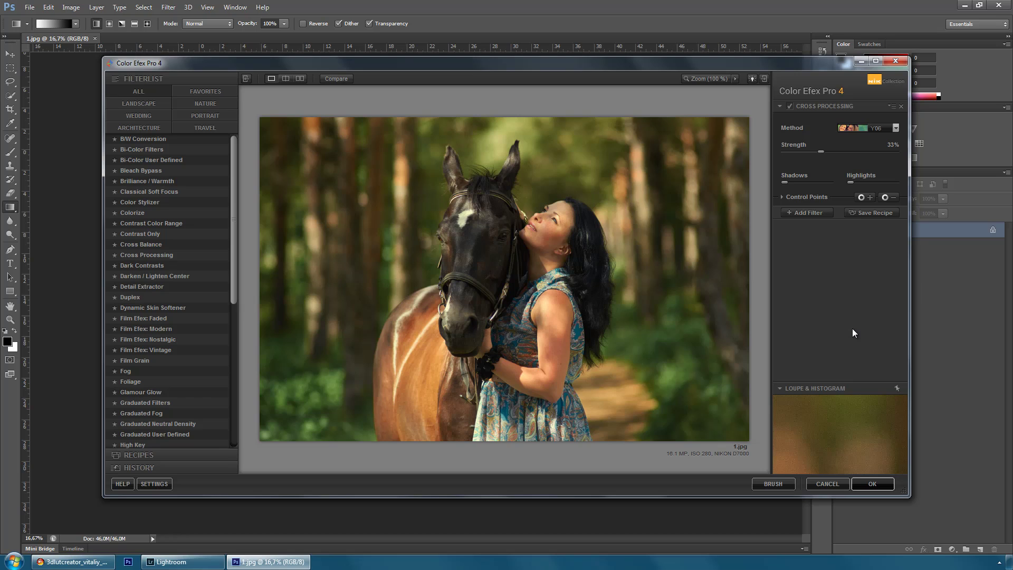
click(818, 213)
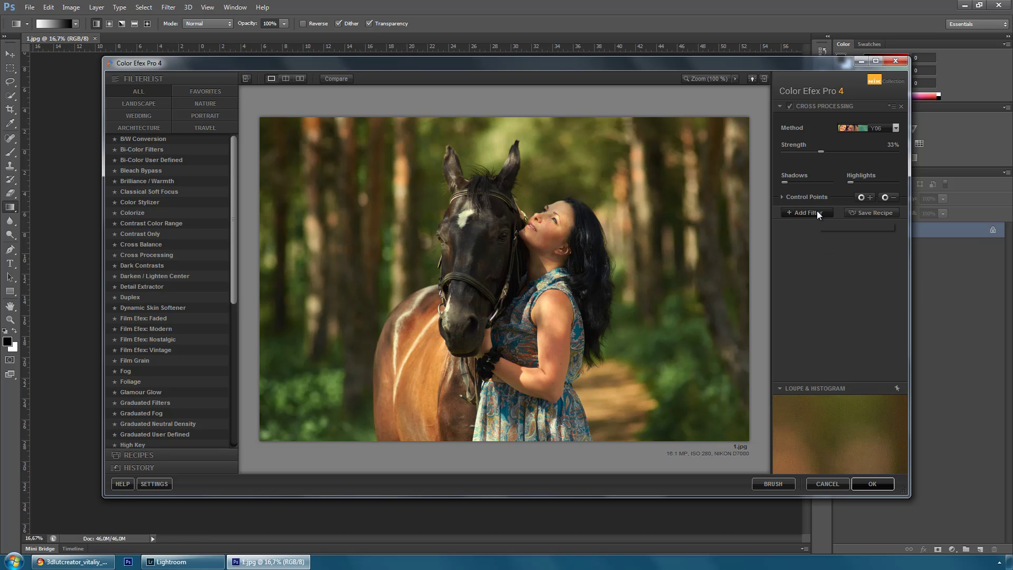
click(819, 214)
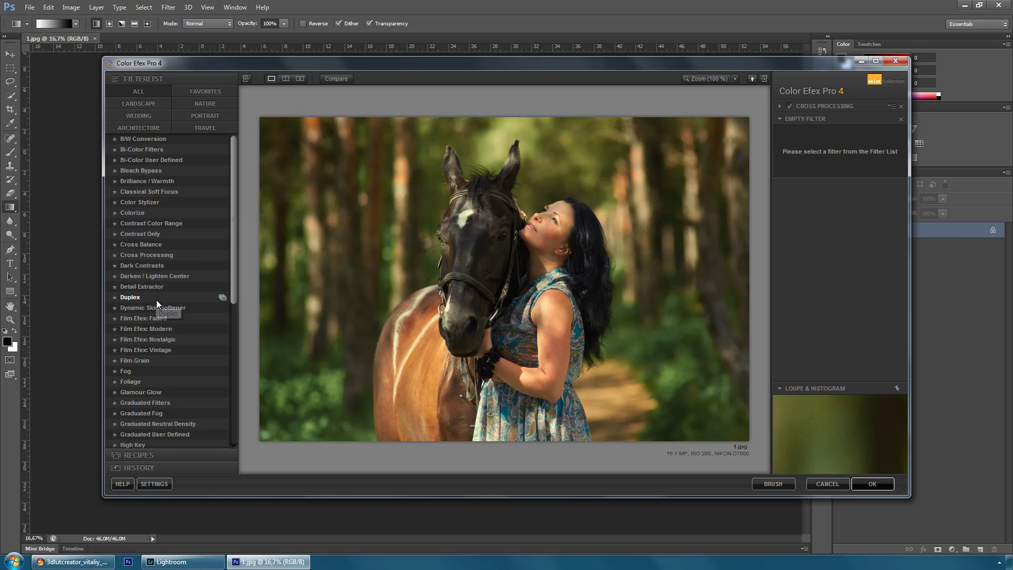
Add Indian Summer with method 1 and apply the filter stack as a new layer
drag(230, 208, 232, 270)
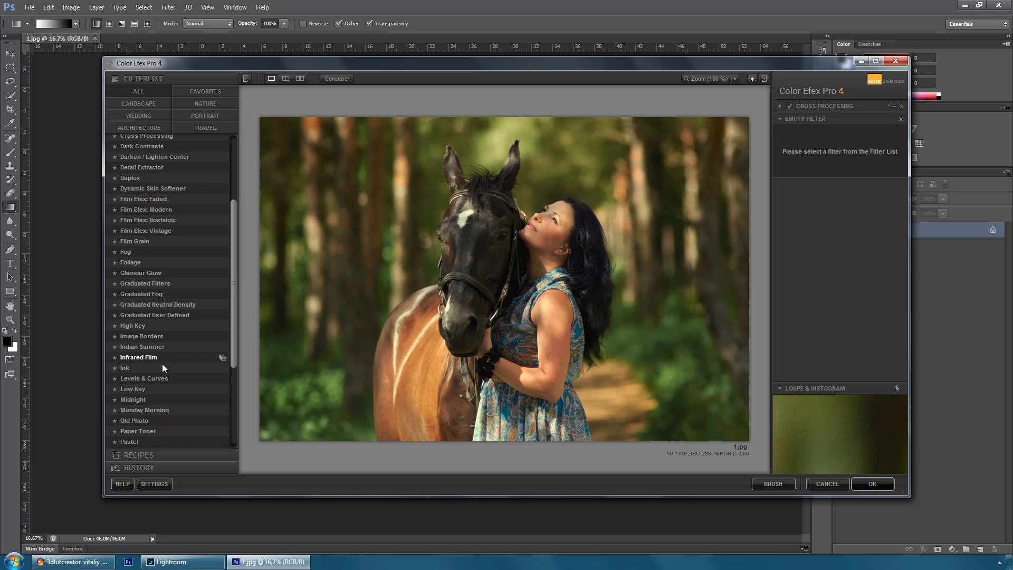
click(161, 346)
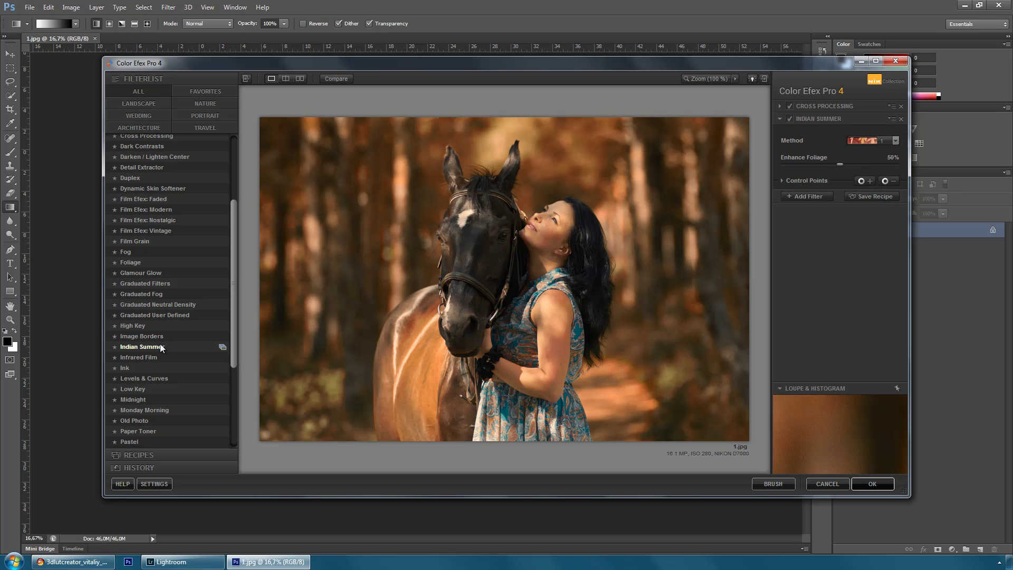
click(874, 141)
click(868, 158)
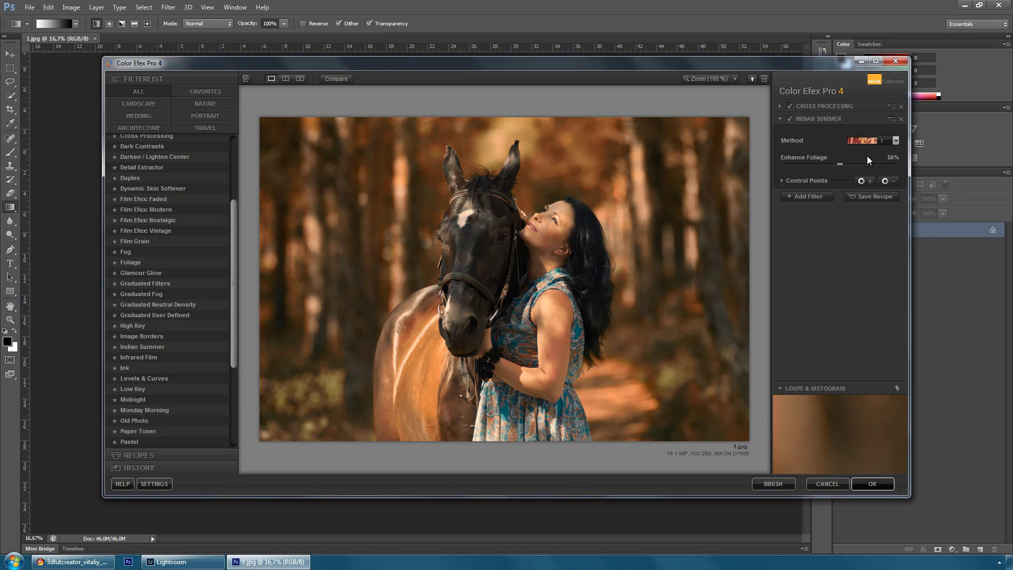
click(873, 484)
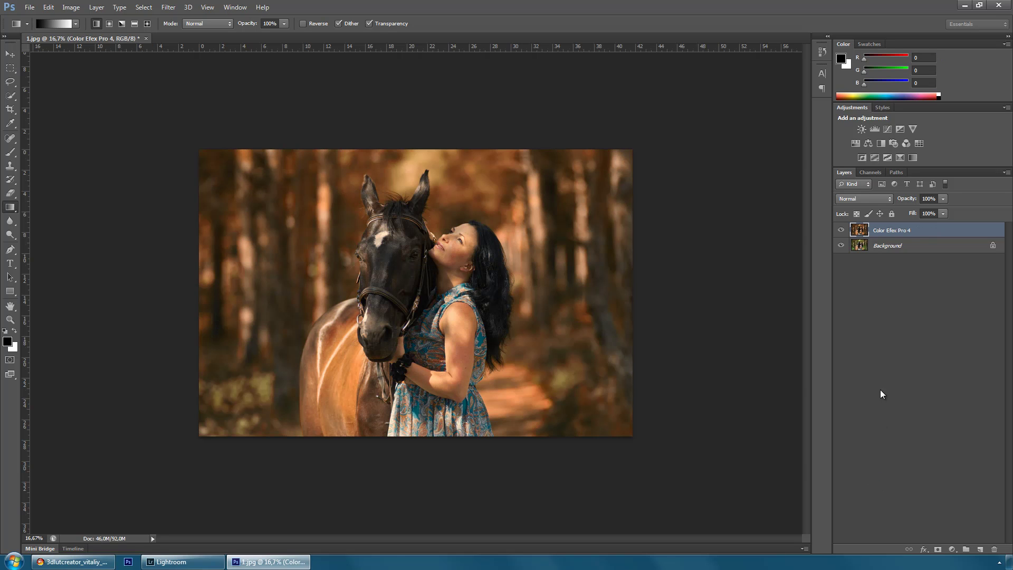
Compare the Color Efex layer, then open 33_Hald8_Unprocessed.png and reapply the look with Ctrl+F
click(841, 231)
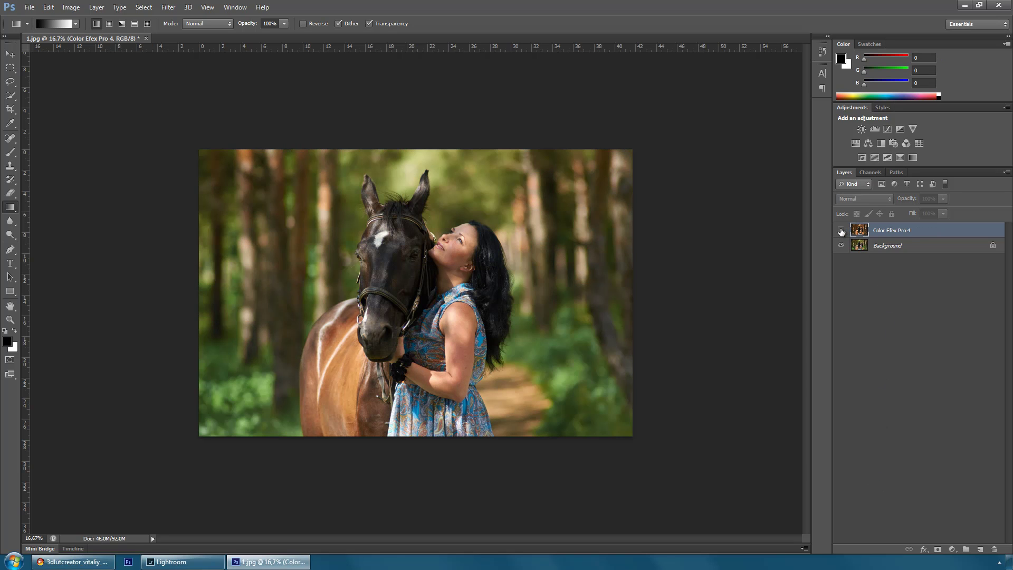
click(841, 231)
click(978, 5)
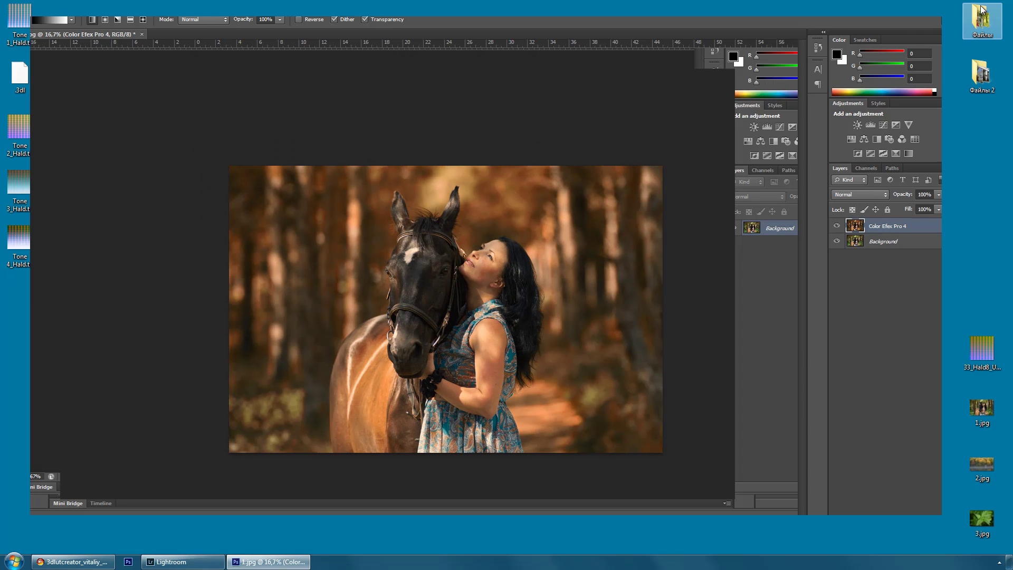
drag(981, 349, 365, 59)
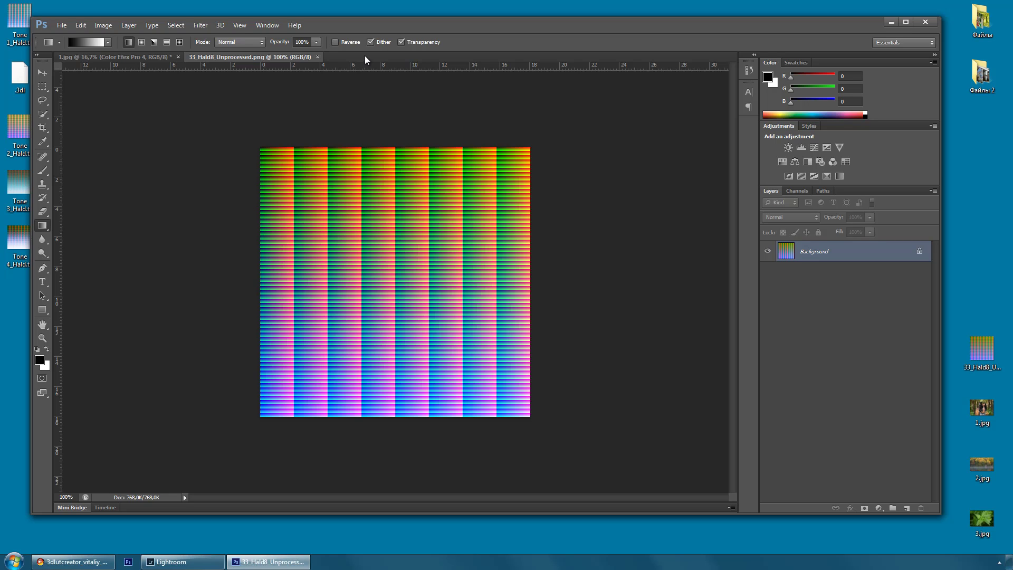
click(202, 26)
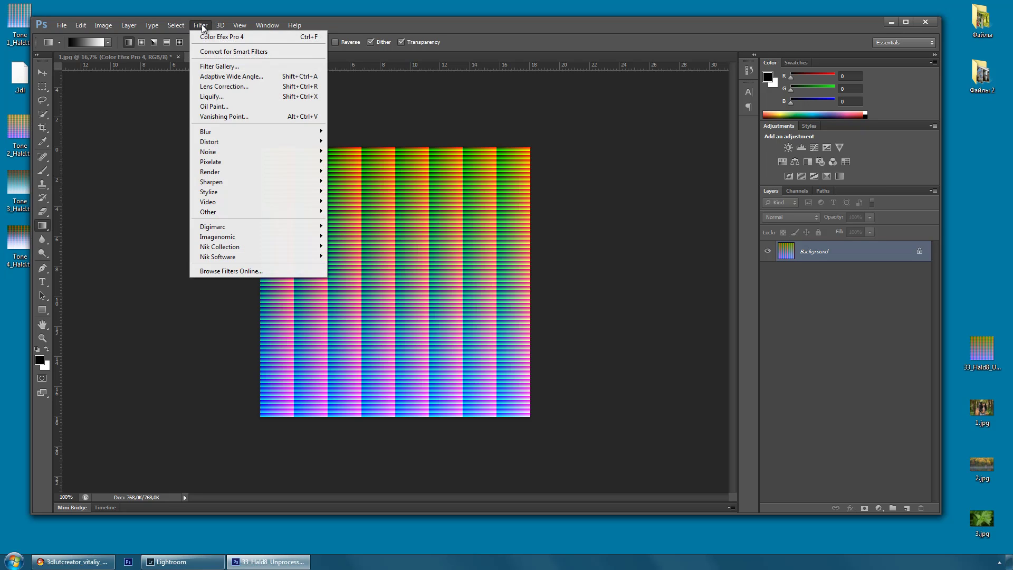
click(200, 25)
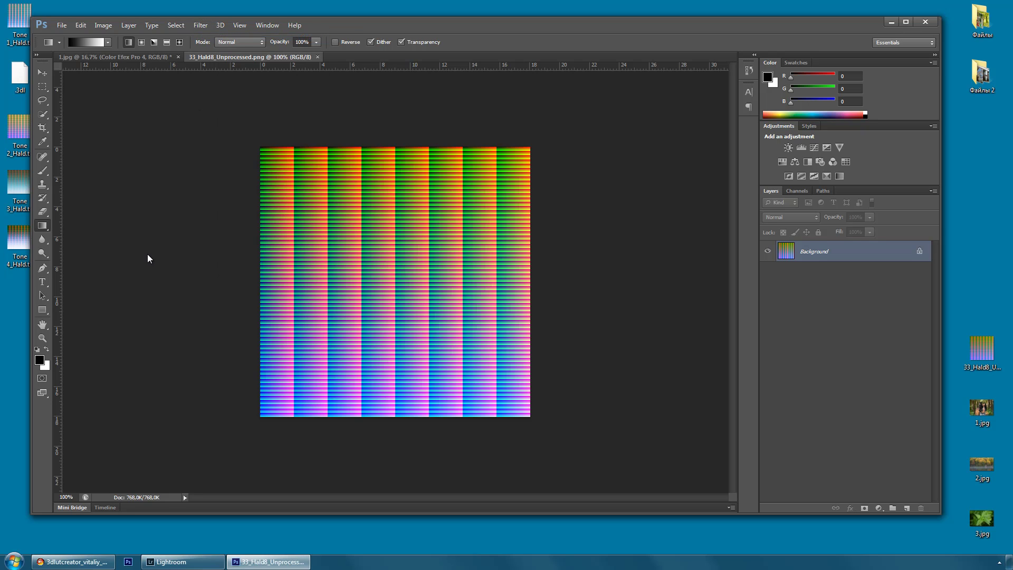
key(ctrl+f)
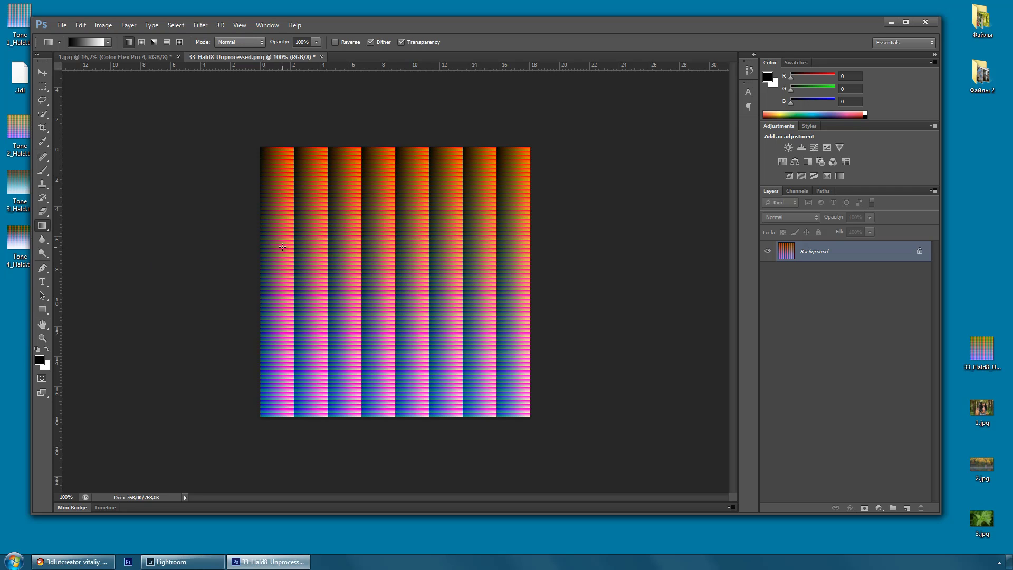
Save the recoloured Hald image to the desktop as Tone 5_Hald.png with default PNG options
click(61, 25)
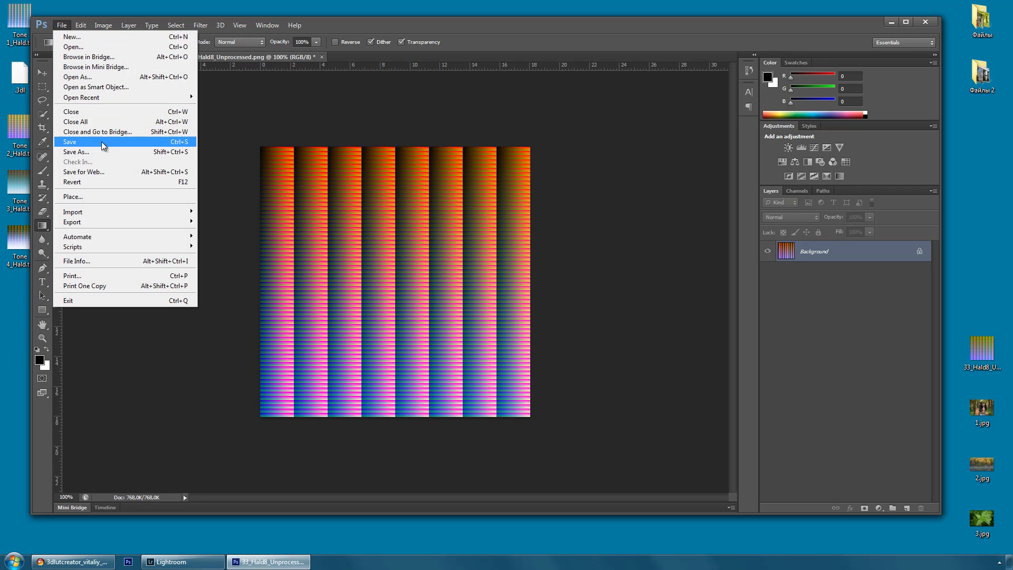
click(102, 153)
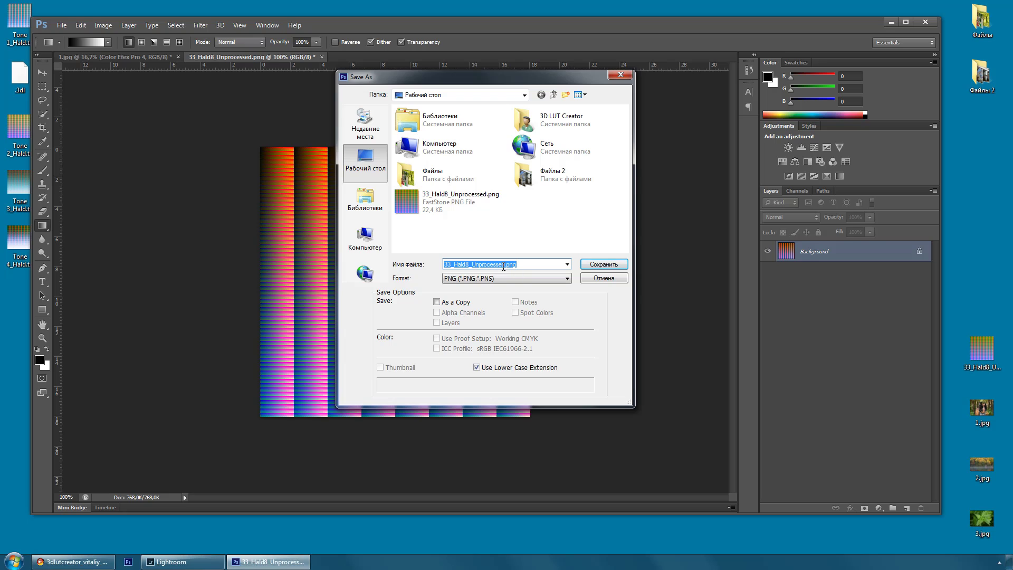
click(455, 264)
double_click(504, 264)
text(E)
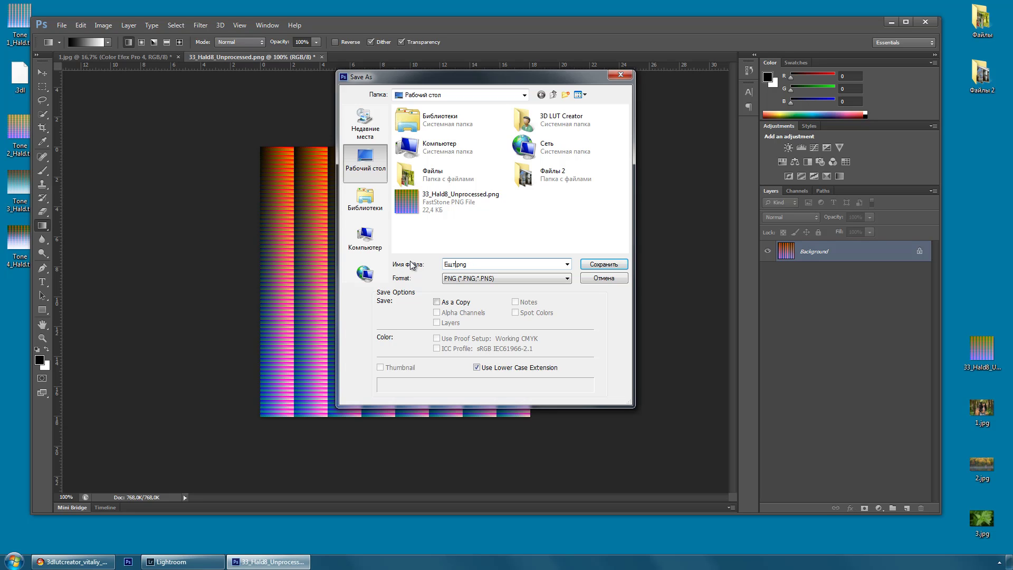
key(BackSpace)
key(BackSpace)
key(BackSpace)
text(Tone 5_)
click(604, 265)
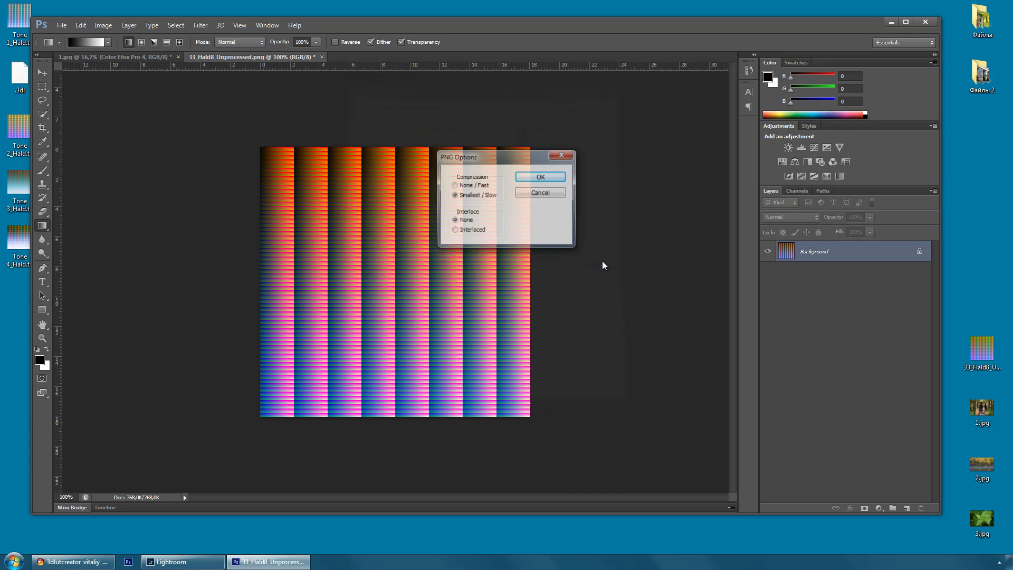
click(549, 179)
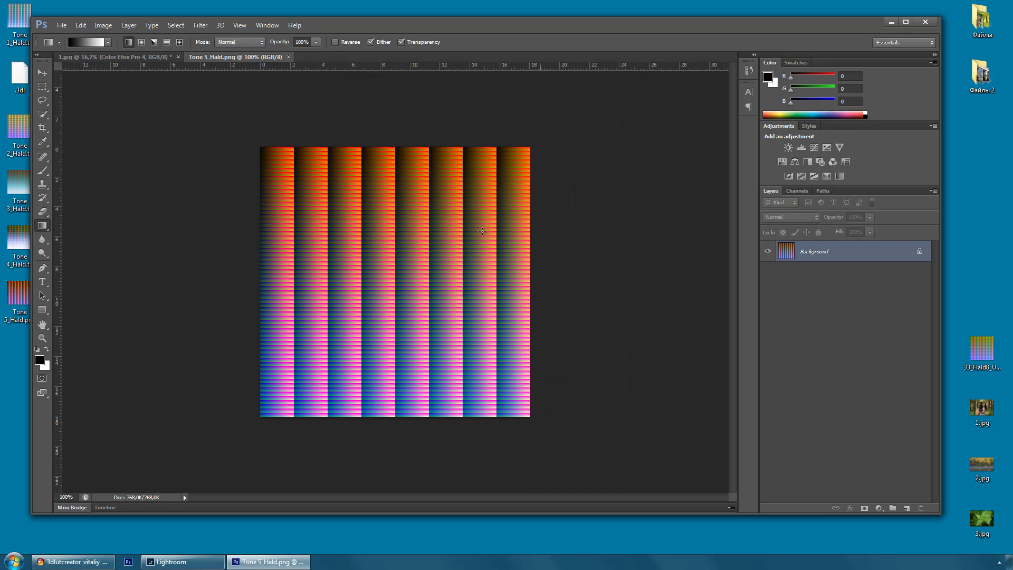
Load 1.jpg into 3D LUT Creator and apply Tone 5_Hald.png as the external LUT
click(74, 561)
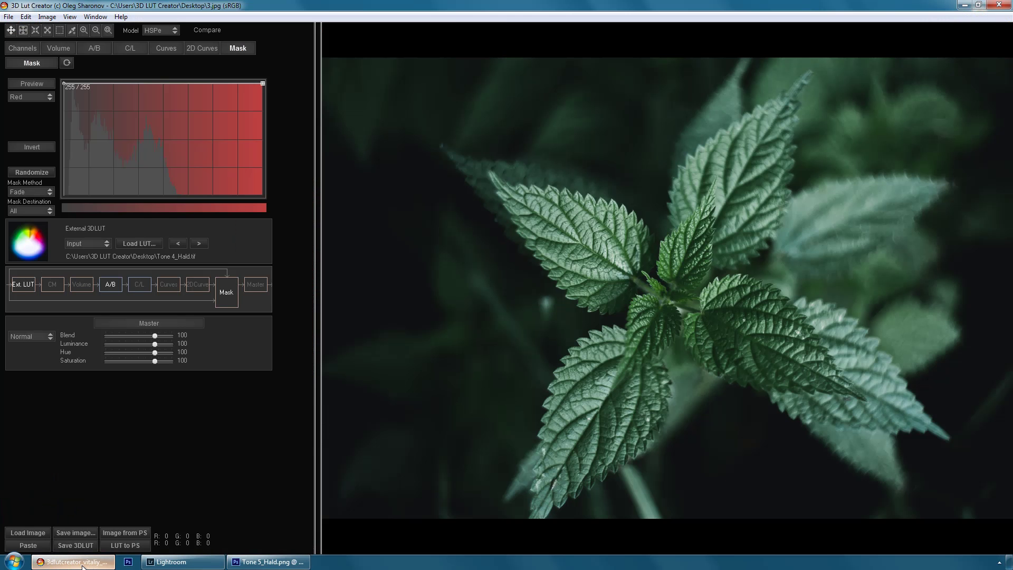
click(979, 5)
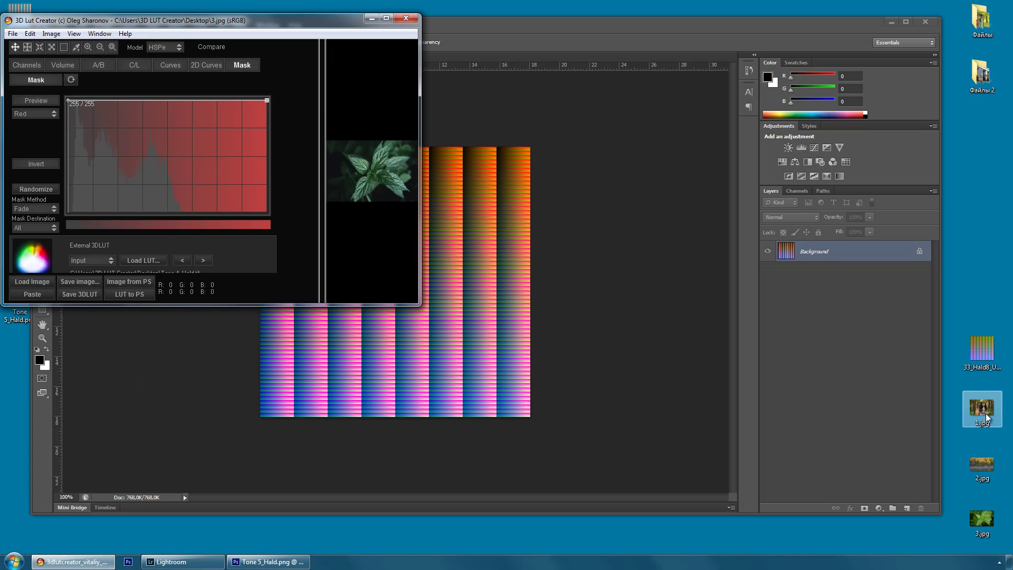
drag(987, 413, 382, 173)
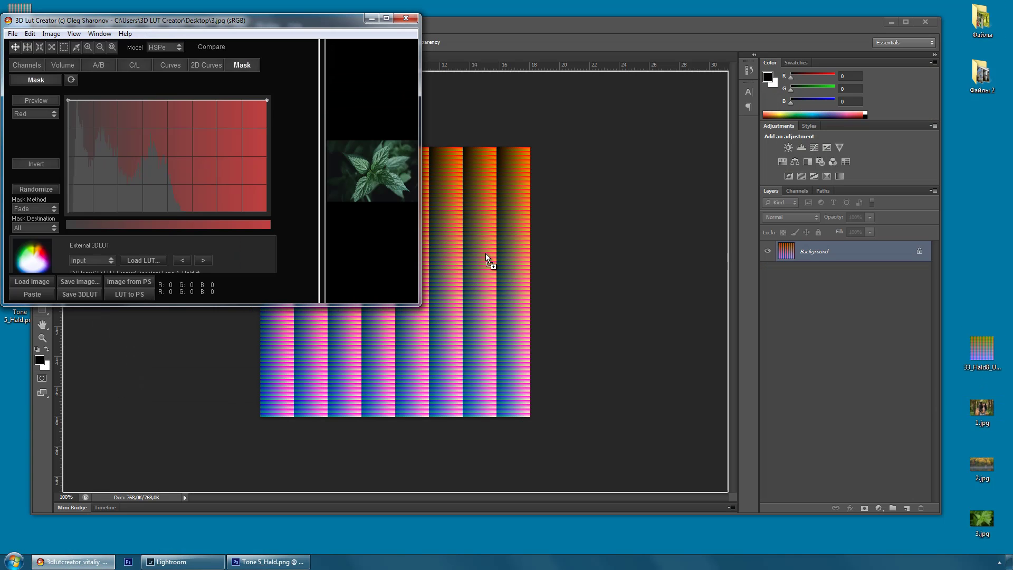
double_click(381, 20)
click(136, 241)
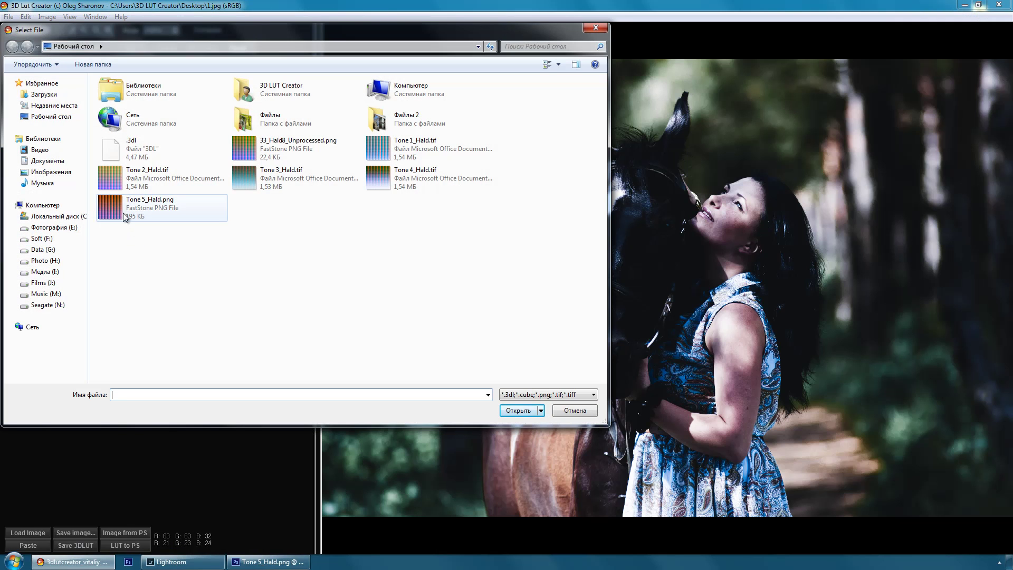
double_click(125, 216)
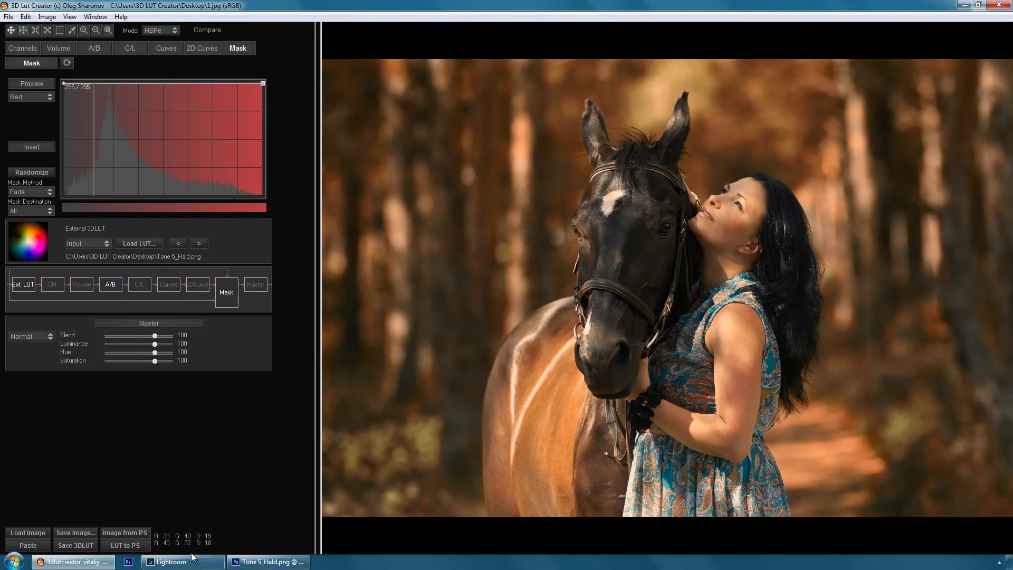
click(259, 565)
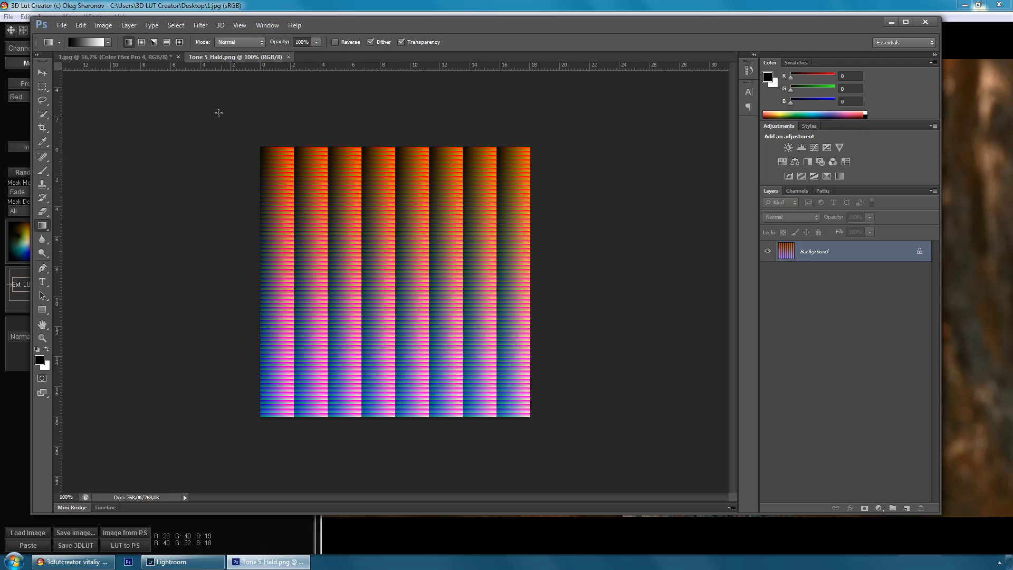
Compare Photoshop's Color Efex 1.jpg with the Tone 5_Hald.png grade in 3D LUT Creator
click(121, 58)
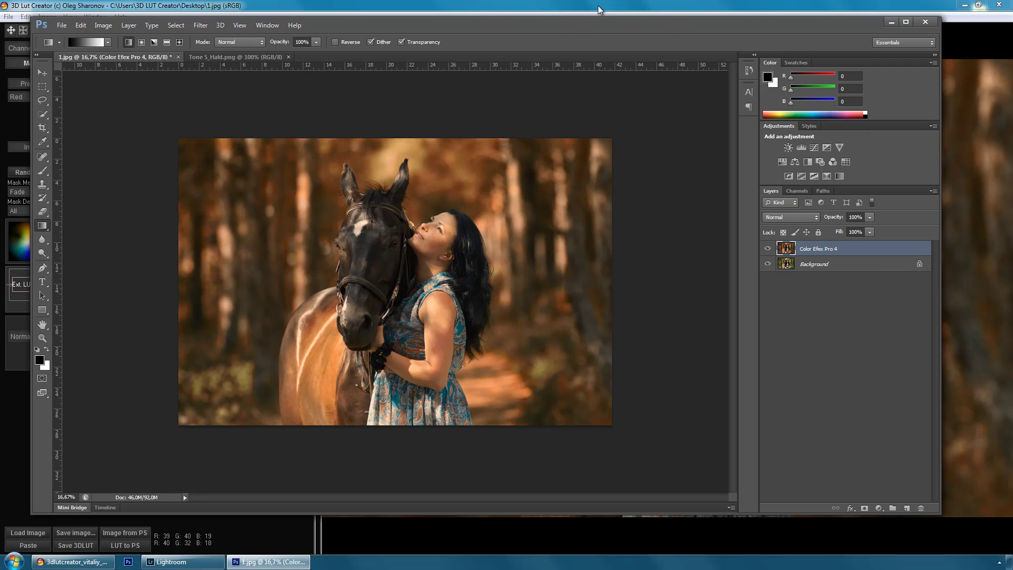
mouse_move(565, 25)
mouse_down()
mouse_move(651, 29)
mouse_move(688, 67)
mouse_up()
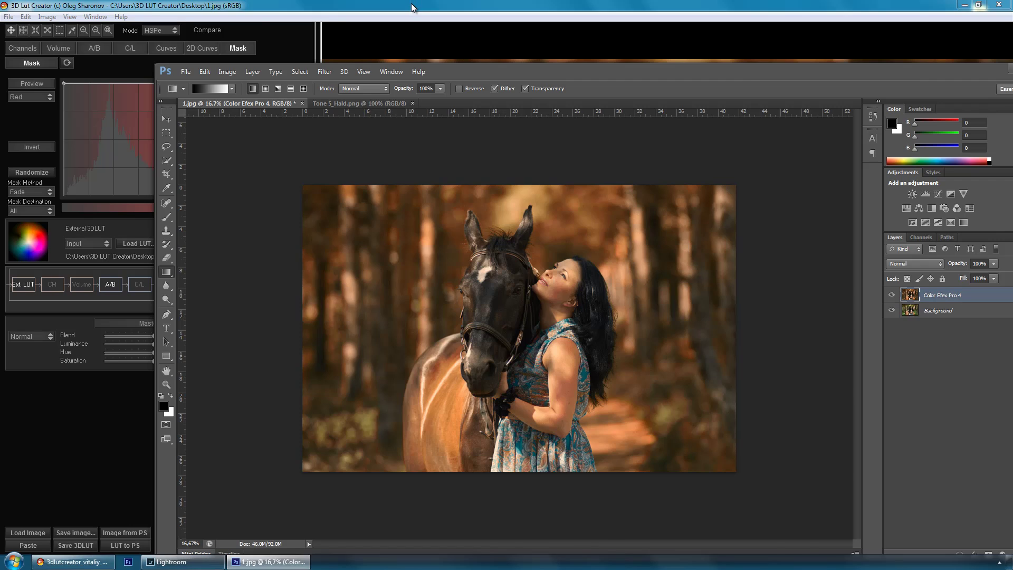
click(412, 8)
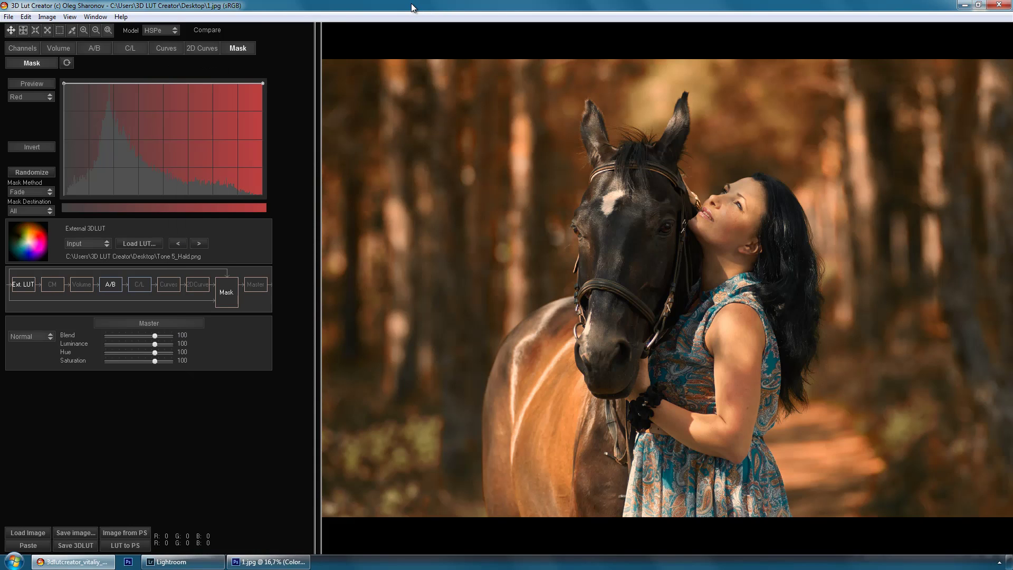